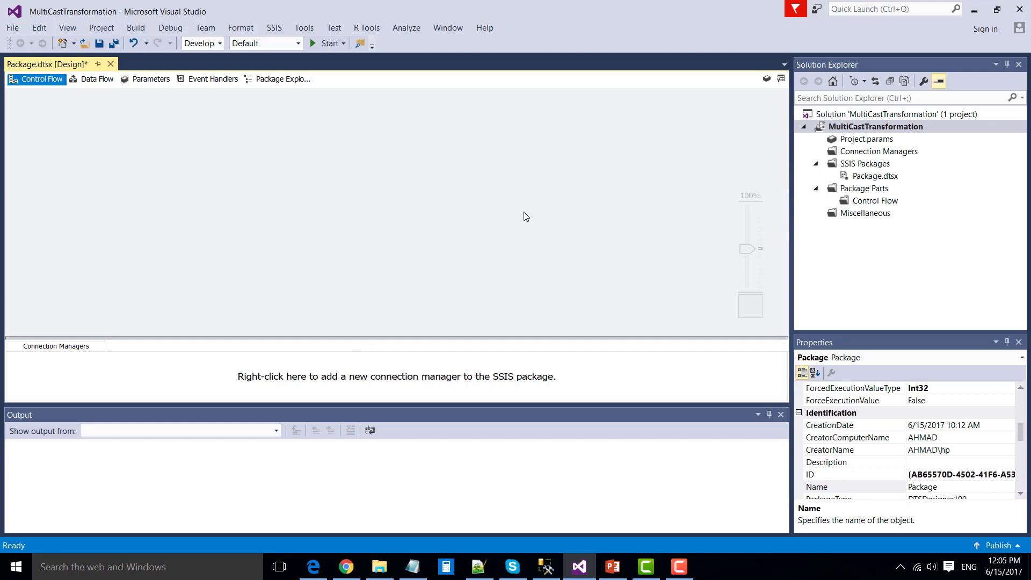
# Step: Switch to File Explorer and open TestData_1.CSV from C:\Files in TextPad to examine its columns and rows, closing it when done
pyautogui.click(377, 571)
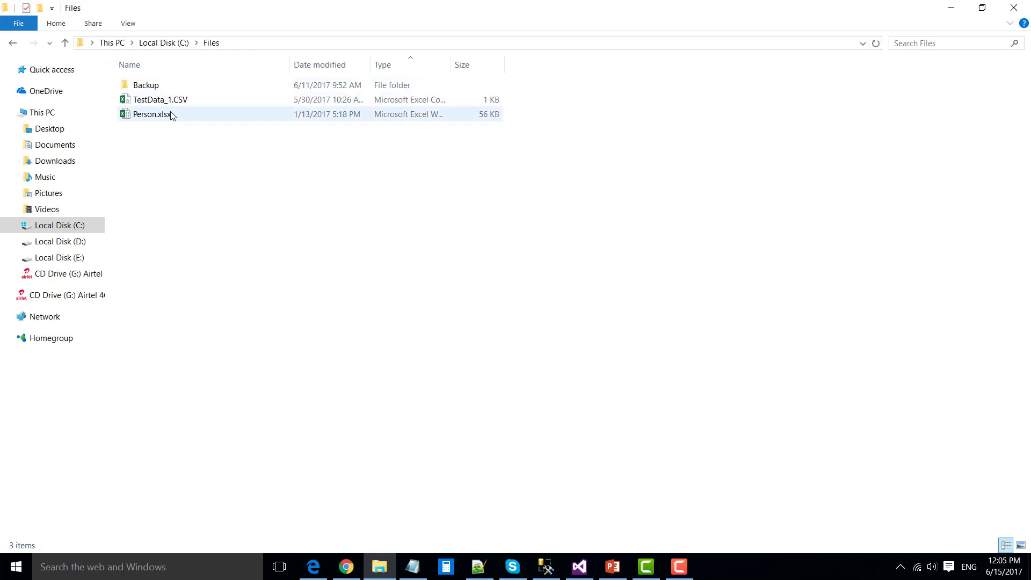
pyautogui.click(160, 100)
pyautogui.rightClick(161, 101)
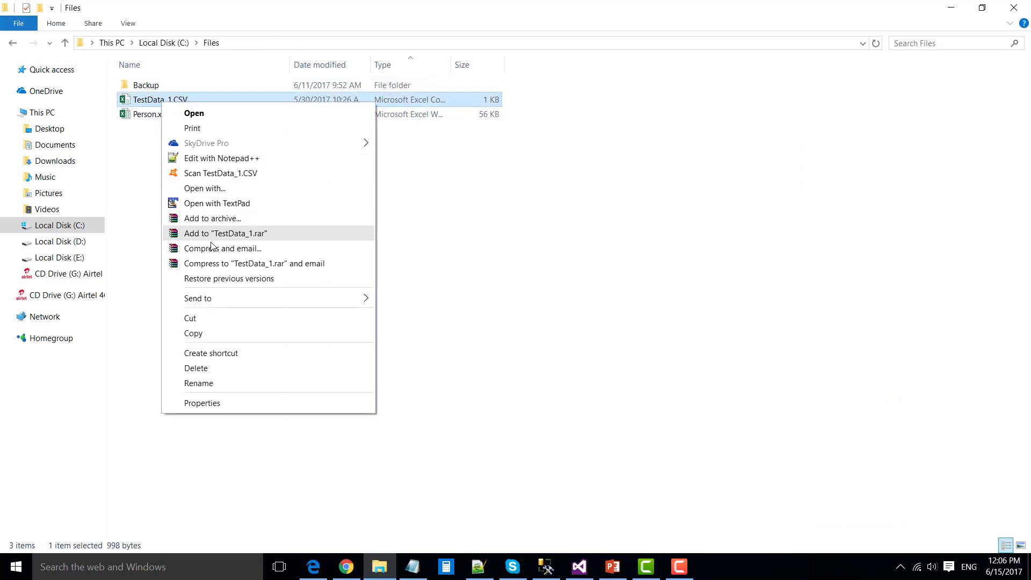
pyautogui.click(224, 204)
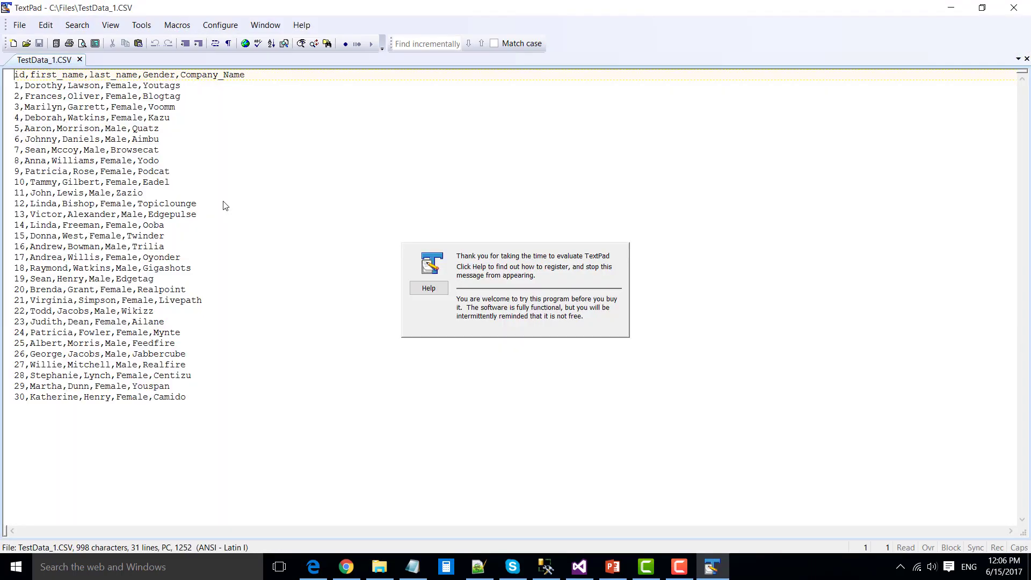
pyautogui.click(1013, 7)
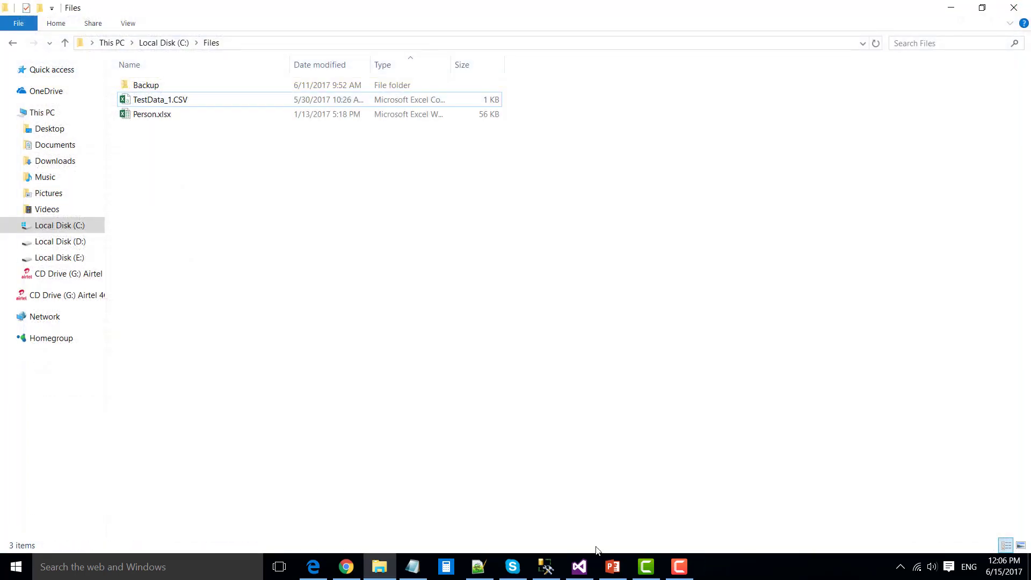
# Step: Switch to Visual Studio, add a Data Flow Task to the package's control flow and open its data flow
pyautogui.click(579, 567)
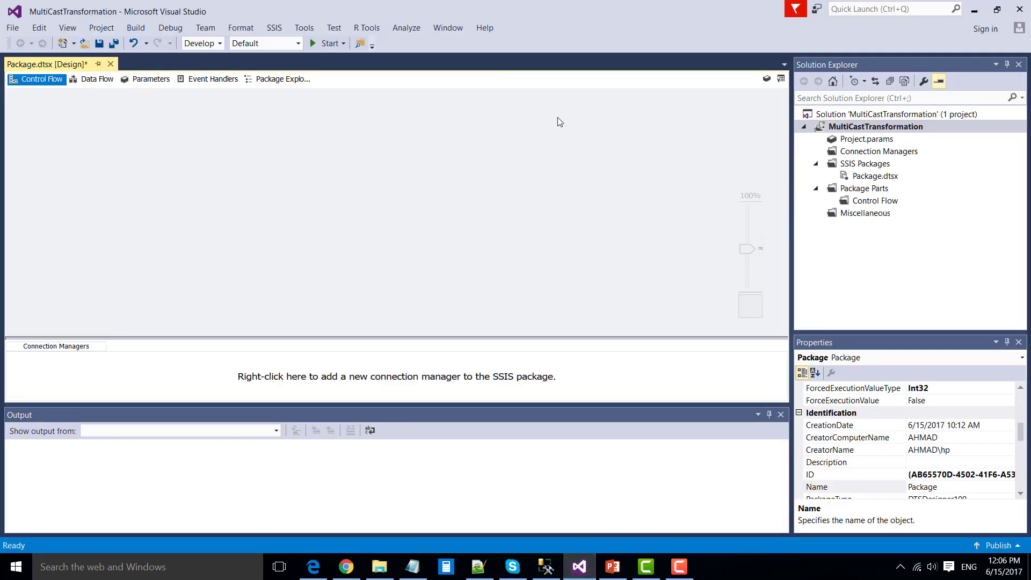
pyautogui.click(781, 79)
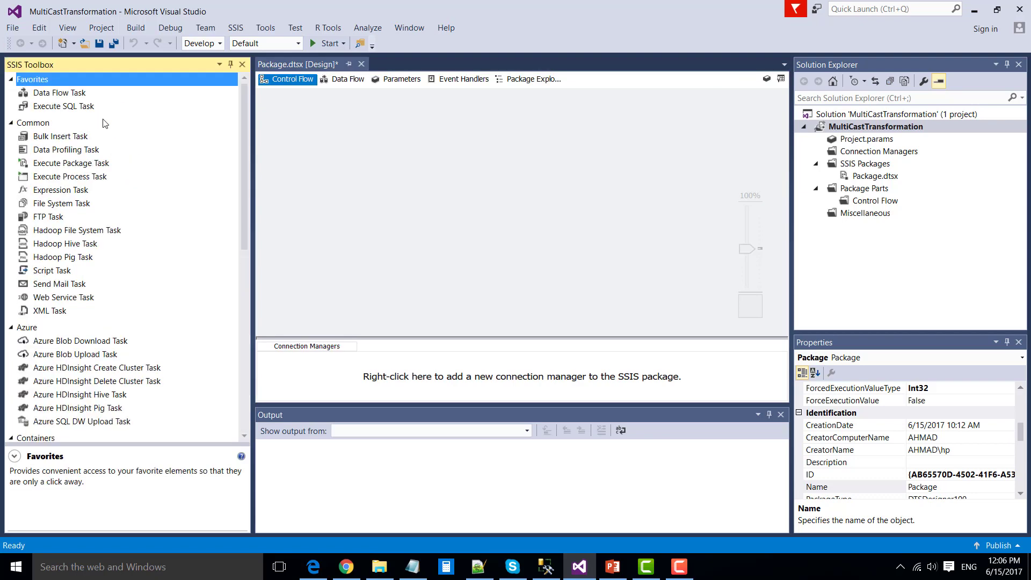
pyautogui.moveTo(79, 95); pyautogui.dragTo(390, 136)
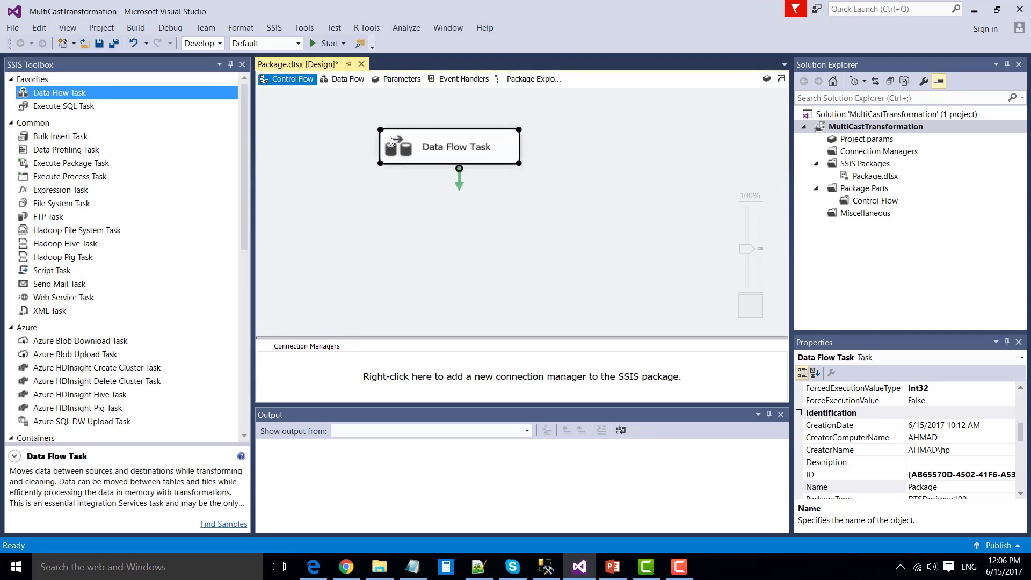
pyautogui.doubleClick(388, 138)
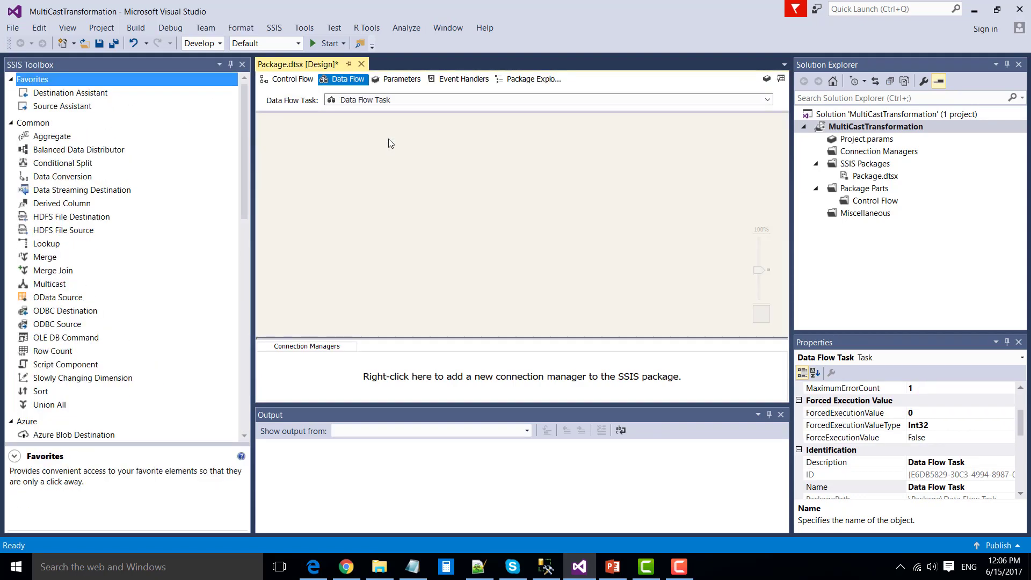
# Step: Add a Flat File Source to the data flow and open its editor
pyautogui.scroll(-15, 86, 258)
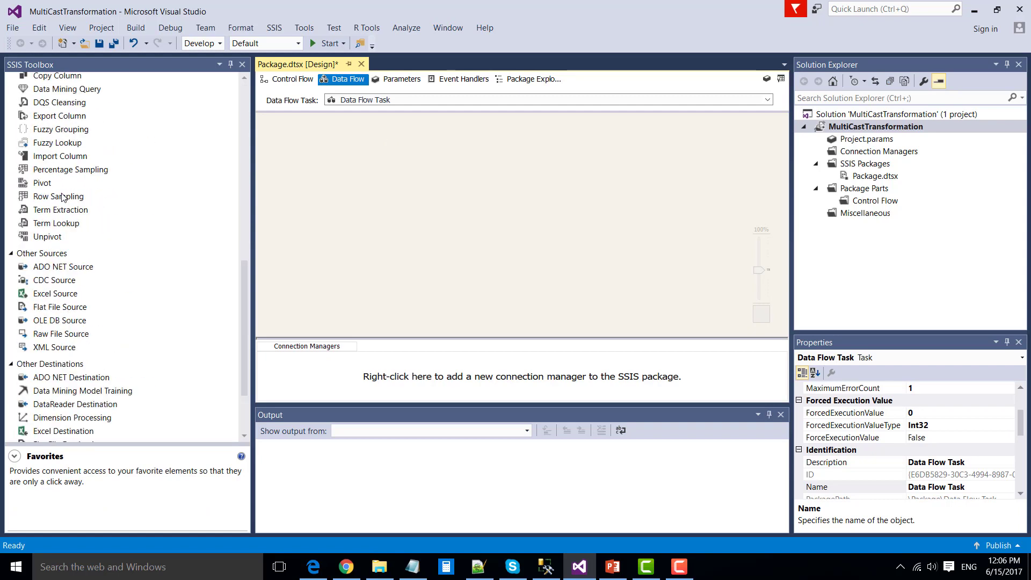
pyautogui.moveTo(66, 215); pyautogui.dragTo(424, 145)
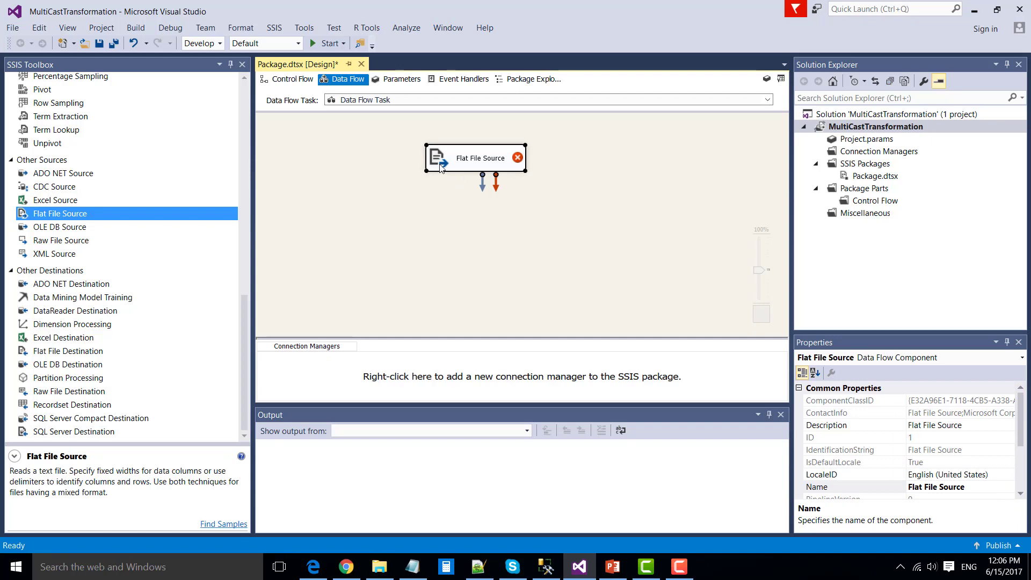
pyautogui.doubleClick(440, 162)
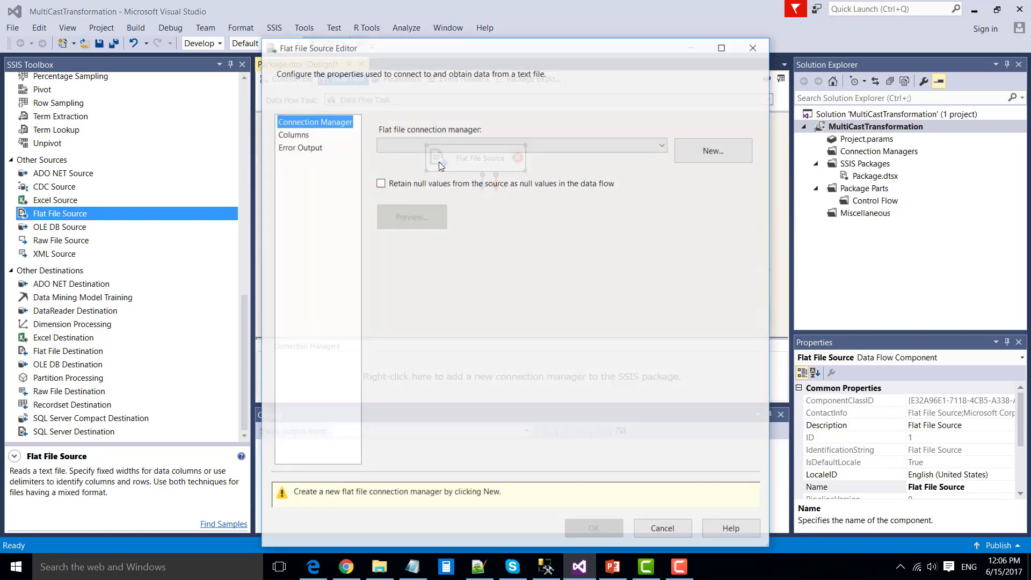
# Step: Create a new flat file connection manager for the source and choose the CSV file C:\Files\TestData_1.CSV
pyautogui.click(698, 159)
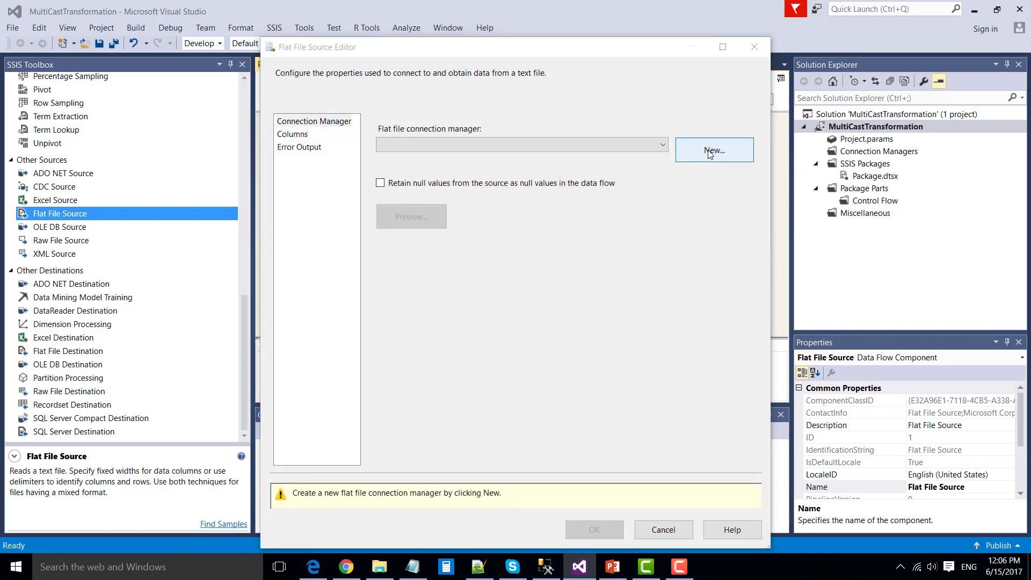
pyautogui.click(690, 209)
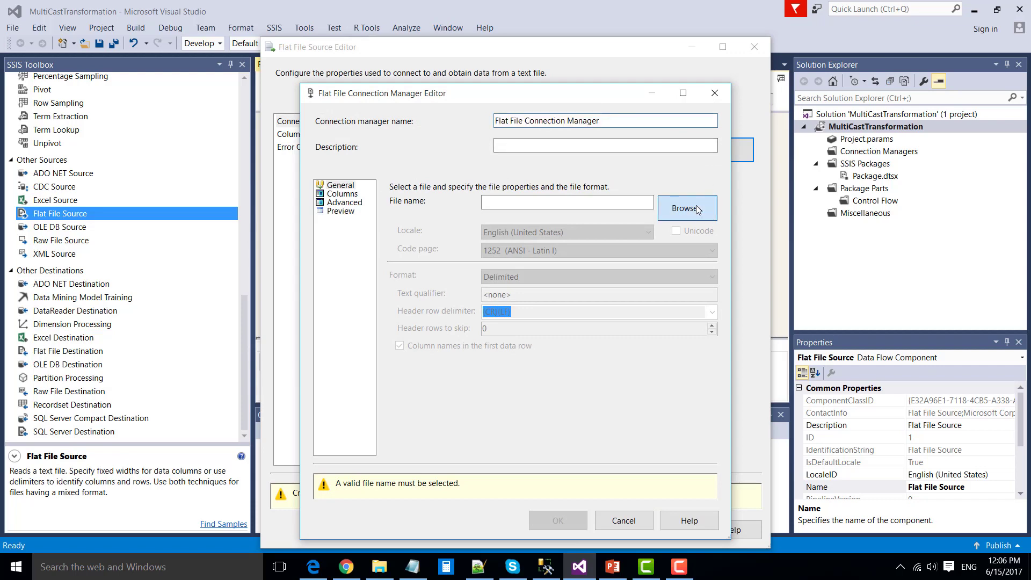
pyautogui.click(706, 383)
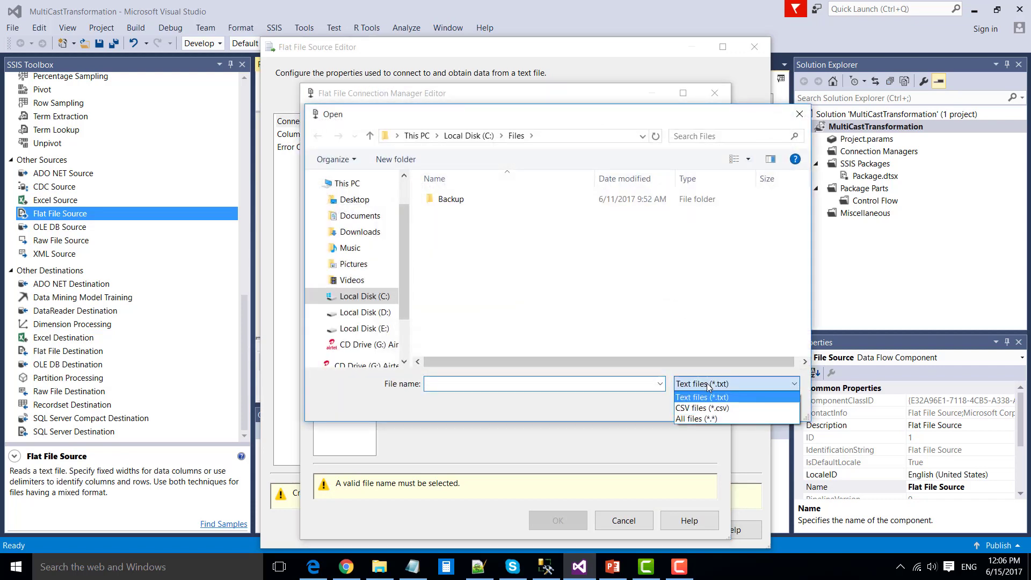
pyautogui.click(702, 410)
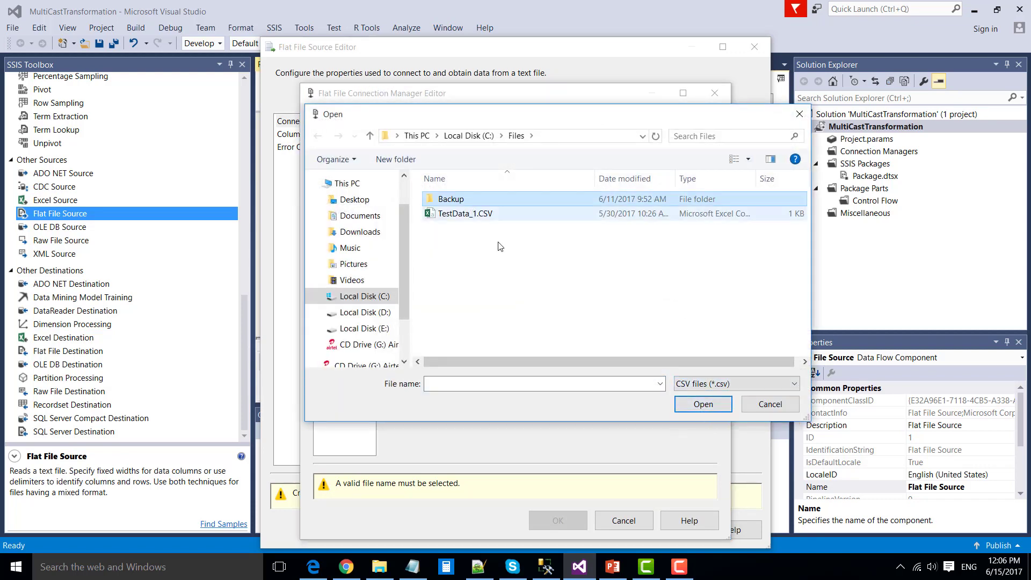
pyautogui.click(500, 214)
pyautogui.click(697, 405)
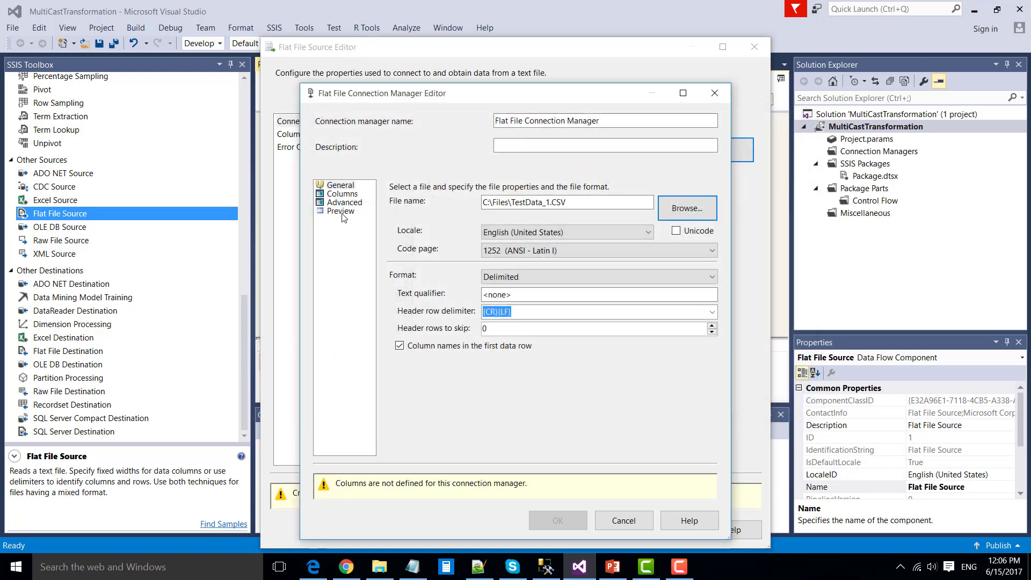
# Step: Preview the file's rows in the connection manager and accept the flat file connection
pyautogui.click(341, 211)
pyautogui.moveTo(536, 425); pyautogui.dragTo(517, 335)
pyautogui.click(562, 489)
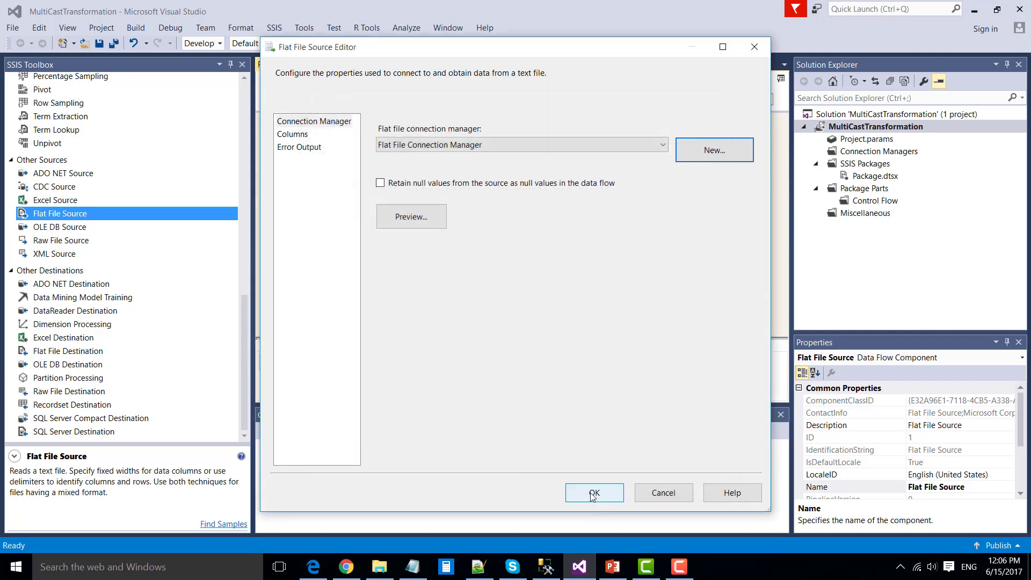
# Step: Preview the Flat File Source's sample data down to the last rows and accept the source's settings
pyautogui.click(411, 216)
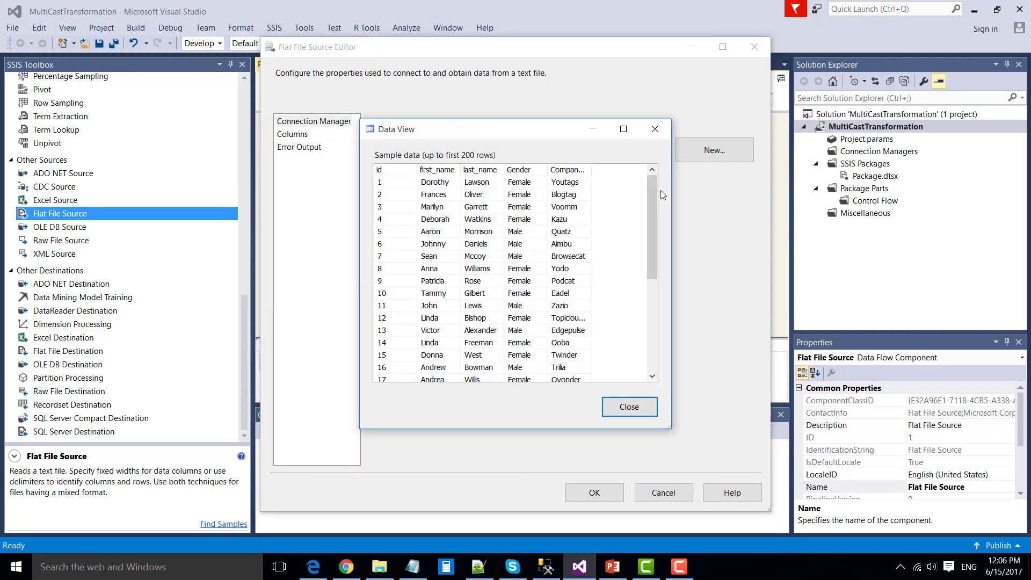
pyautogui.moveTo(652, 197); pyautogui.dragTo(651, 290)
pyautogui.click(627, 405)
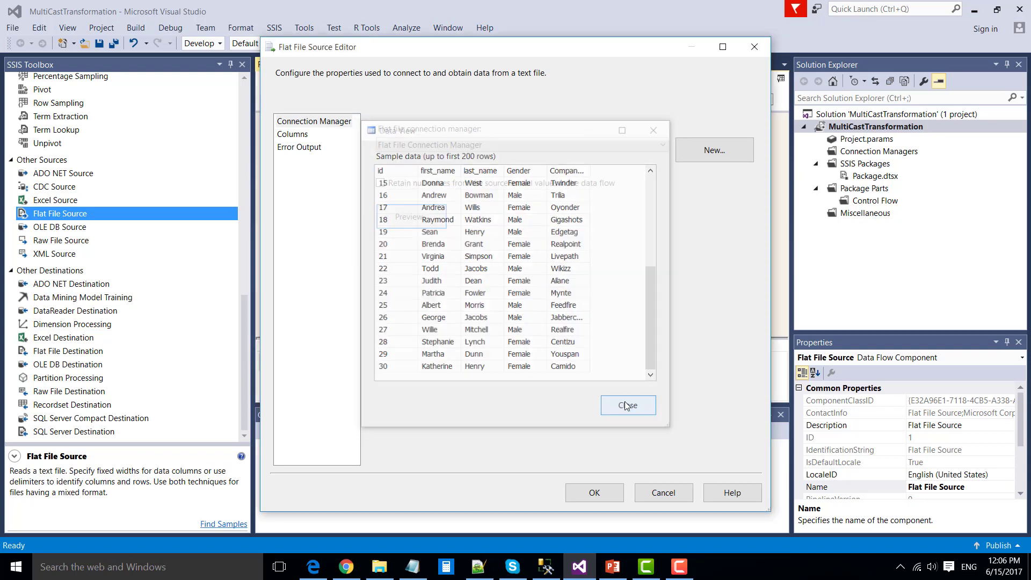
pyautogui.click(594, 492)
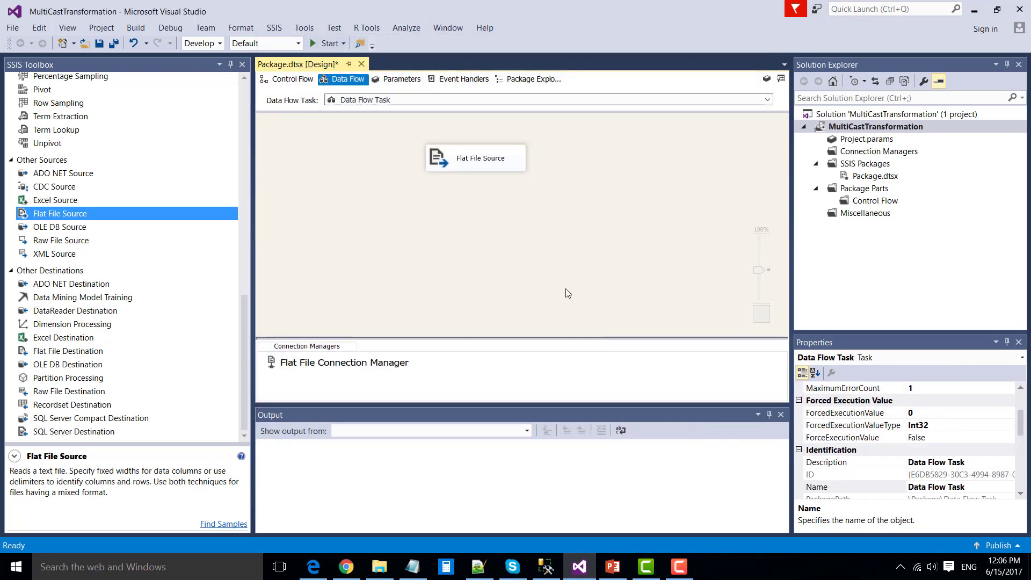
# Step: Add a Multicast transformation below the Flat File Source and connect the source's regular output to it
pyautogui.scroll(15, 184, 286)
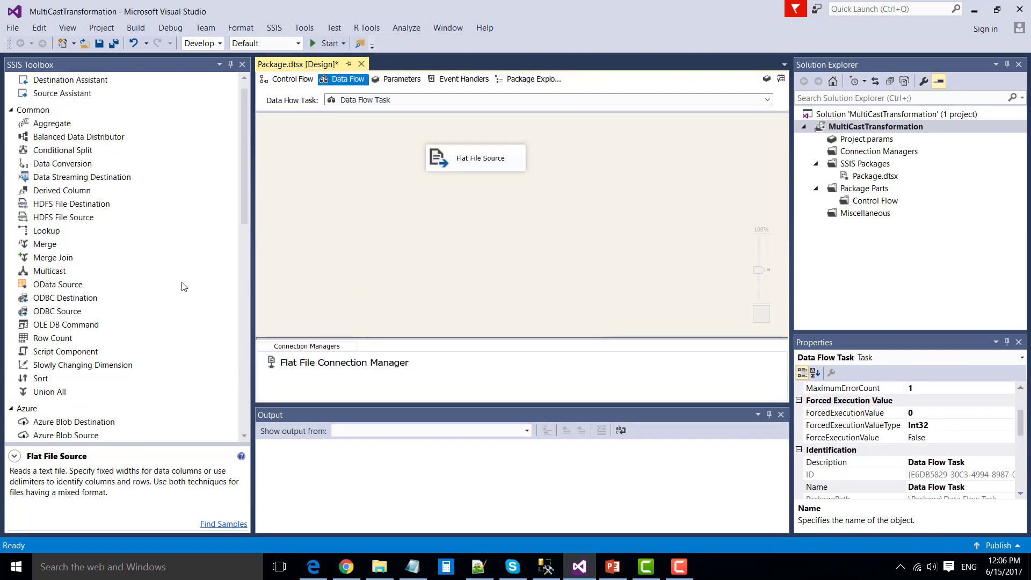
pyautogui.scroll(1, 184, 286)
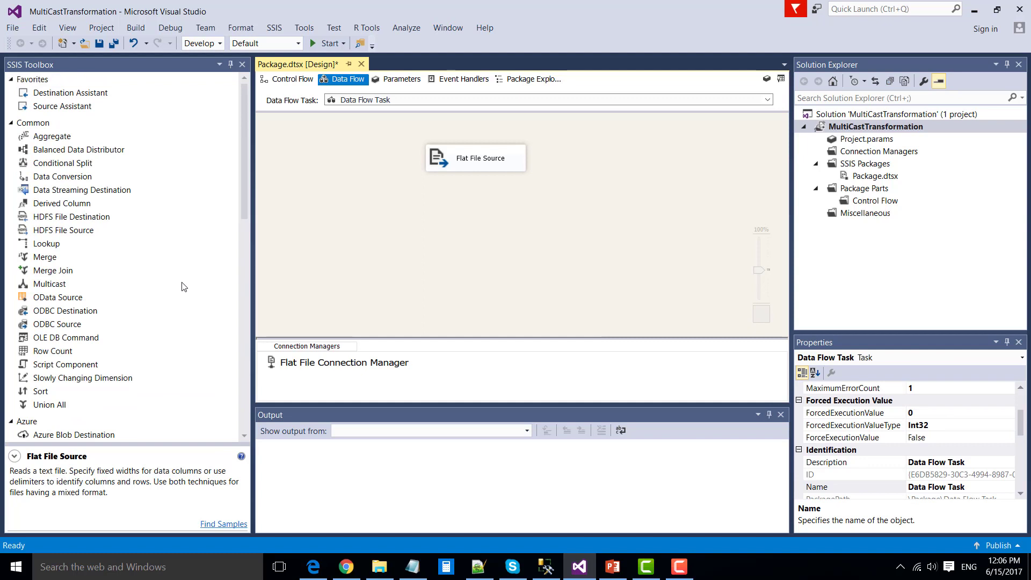
pyautogui.moveTo(71, 285); pyautogui.dragTo(430, 209)
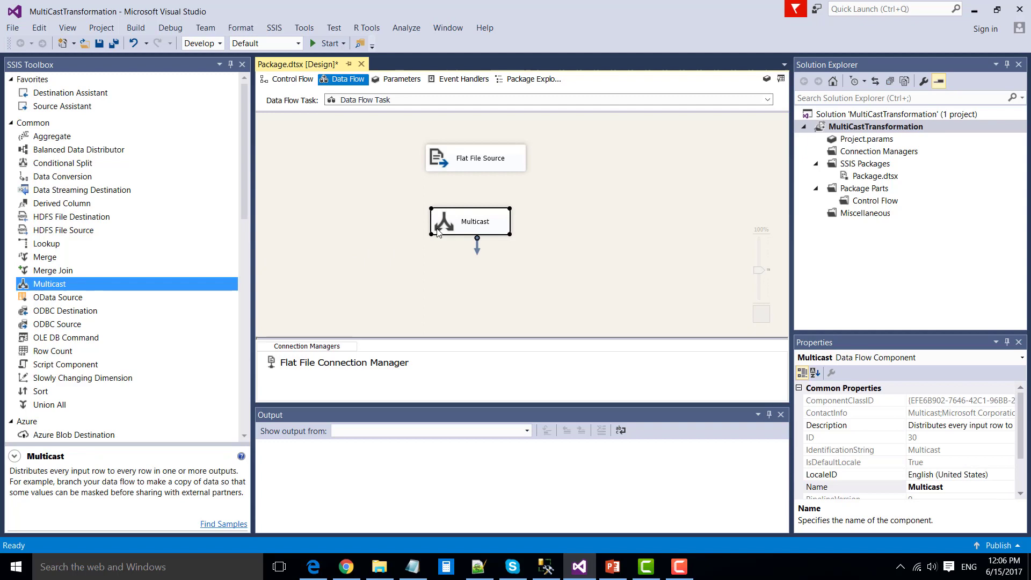
pyautogui.click(467, 165)
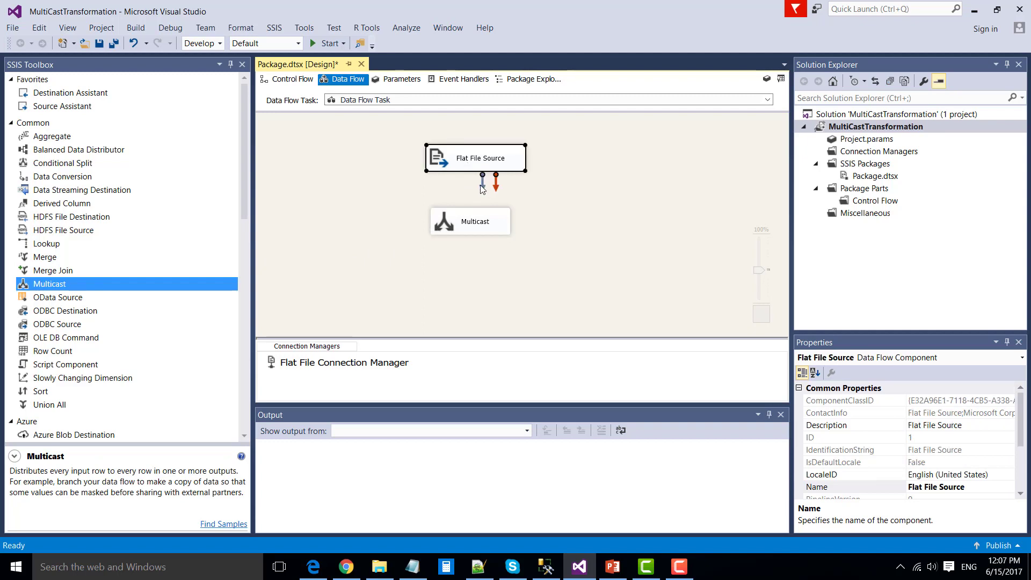
pyautogui.moveTo(482, 187); pyautogui.dragTo(460, 230)
pyautogui.click(380, 233)
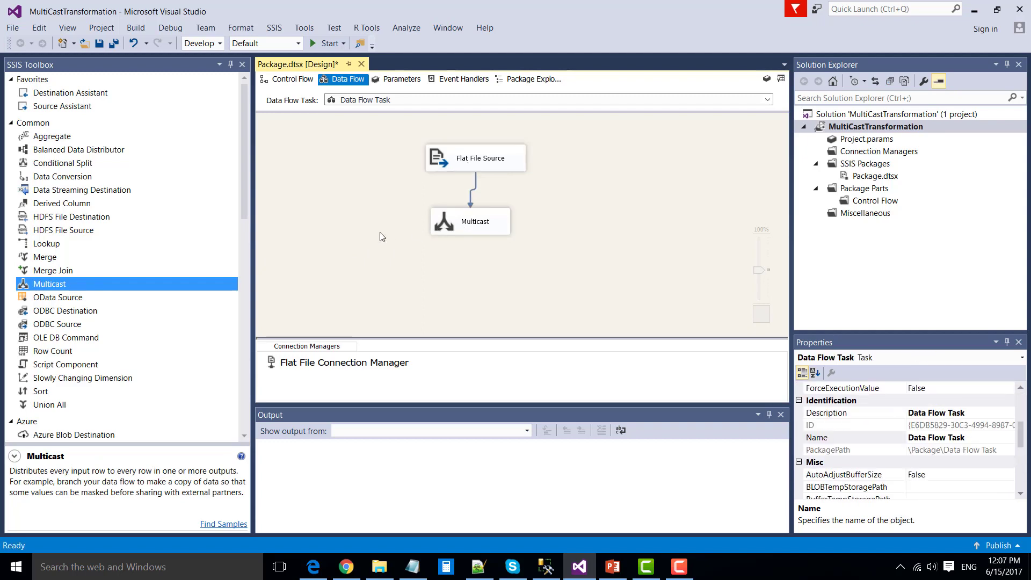
# Step: Add three OLE DB Destinations side by side below the Multicast transformation
pyautogui.scroll(-20, 107, 276)
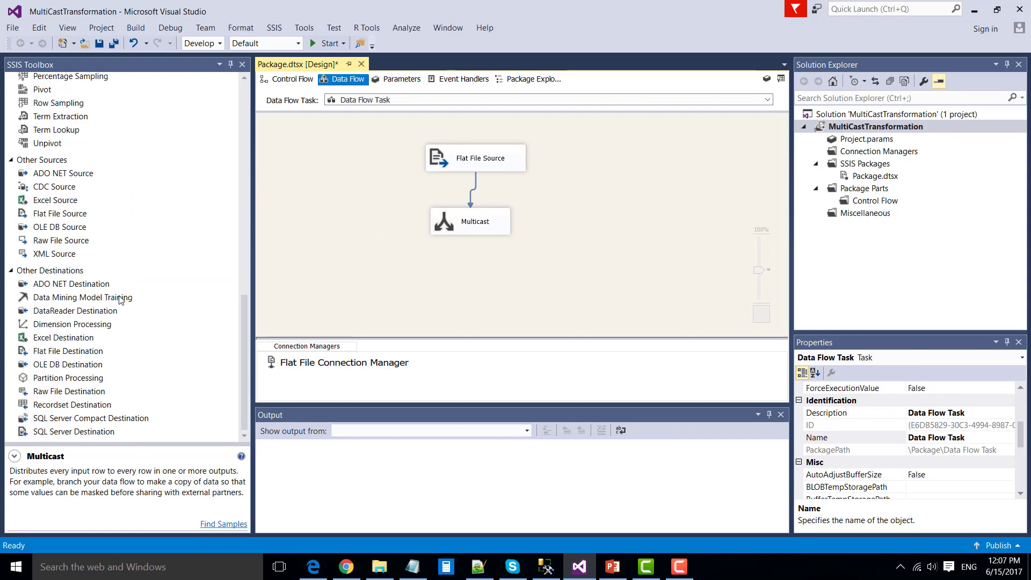
pyautogui.moveTo(79, 369); pyautogui.dragTo(308, 291)
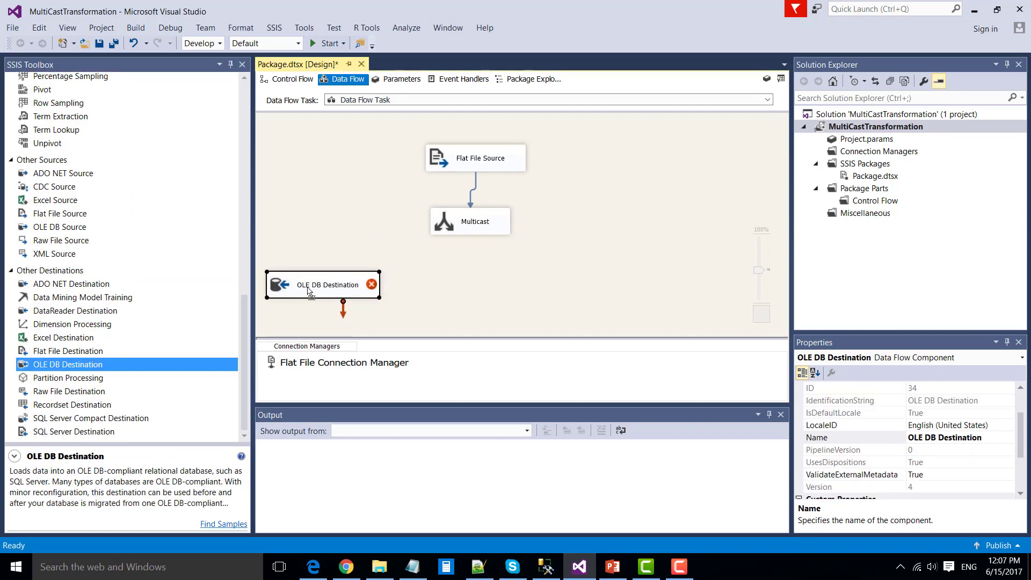
pyautogui.moveTo(117, 366); pyautogui.dragTo(447, 276)
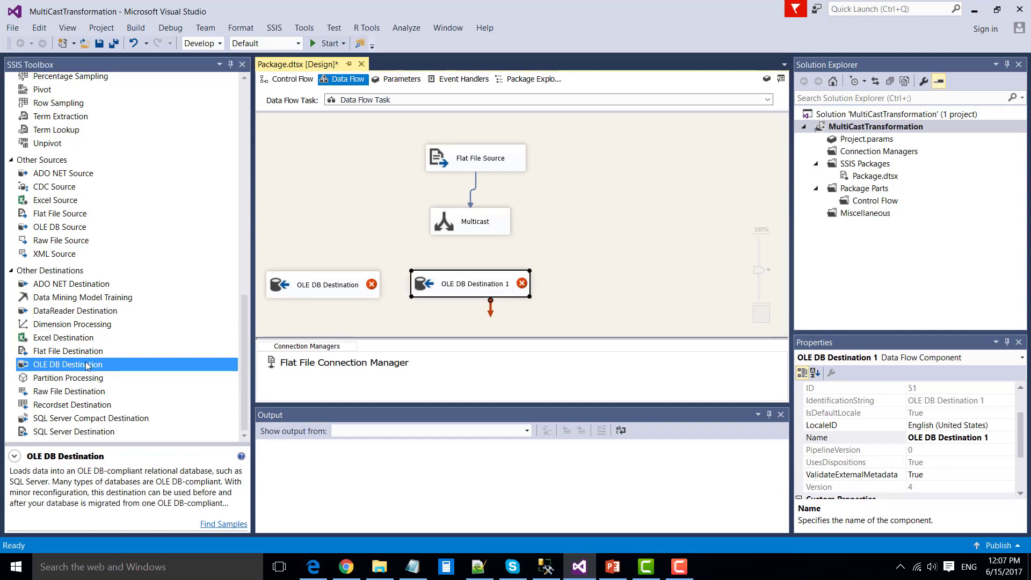
pyautogui.moveTo(82, 367); pyautogui.dragTo(595, 288)
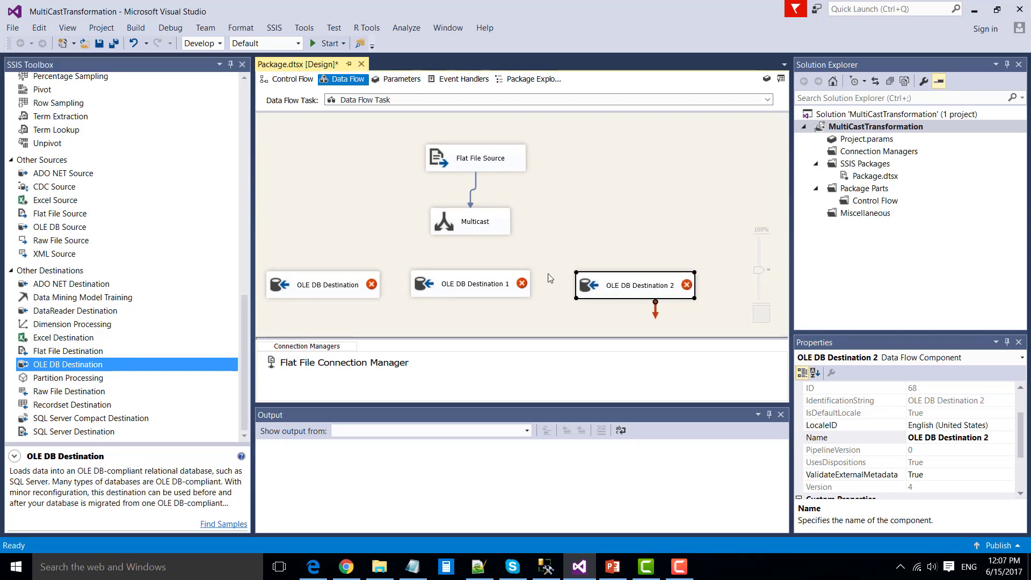
# Step: Connect a Multicast output to the first OLE DB Destination
pyautogui.click(456, 221)
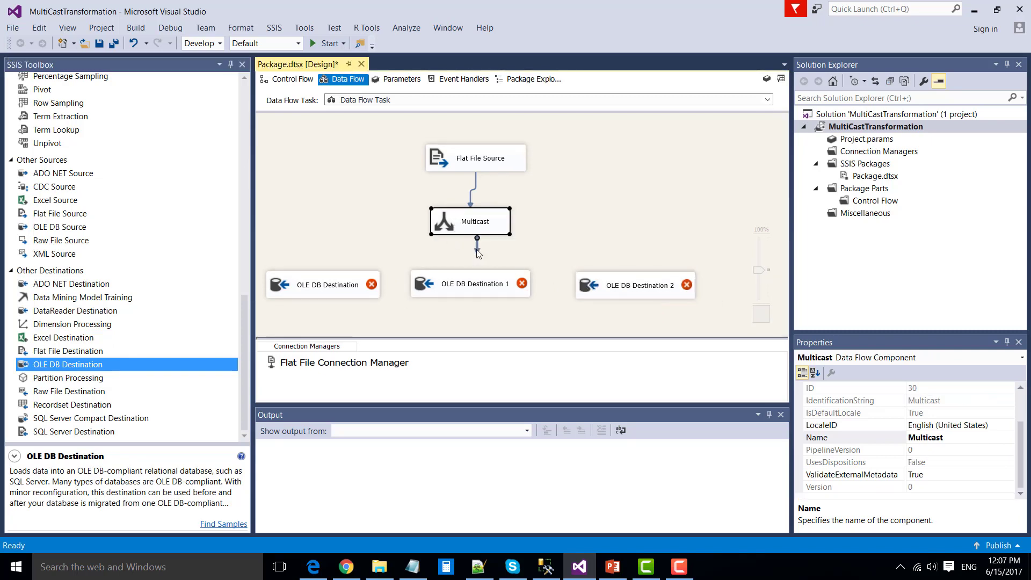
pyautogui.moveTo(477, 249); pyautogui.dragTo(334, 287)
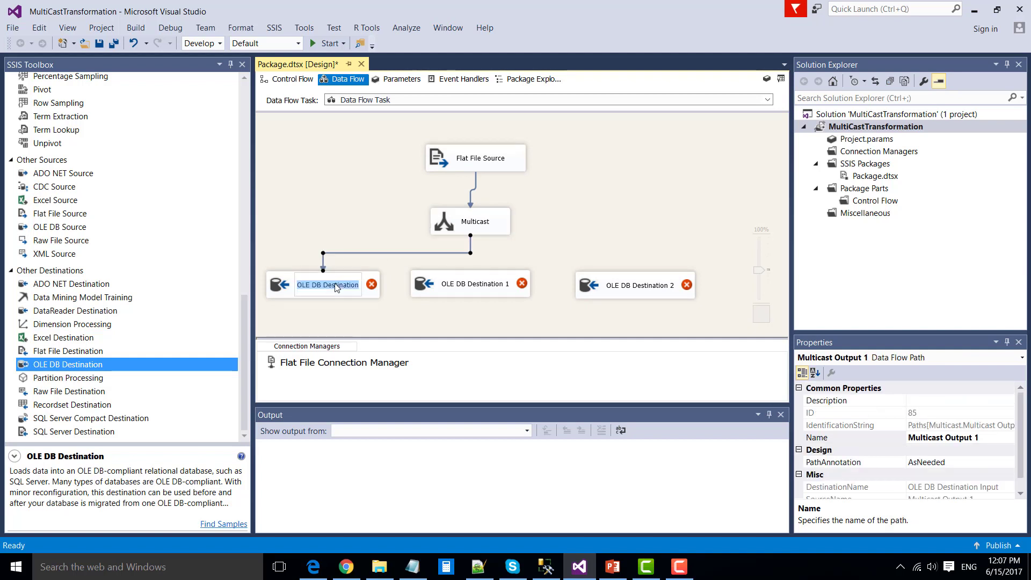
pyautogui.click(304, 326)
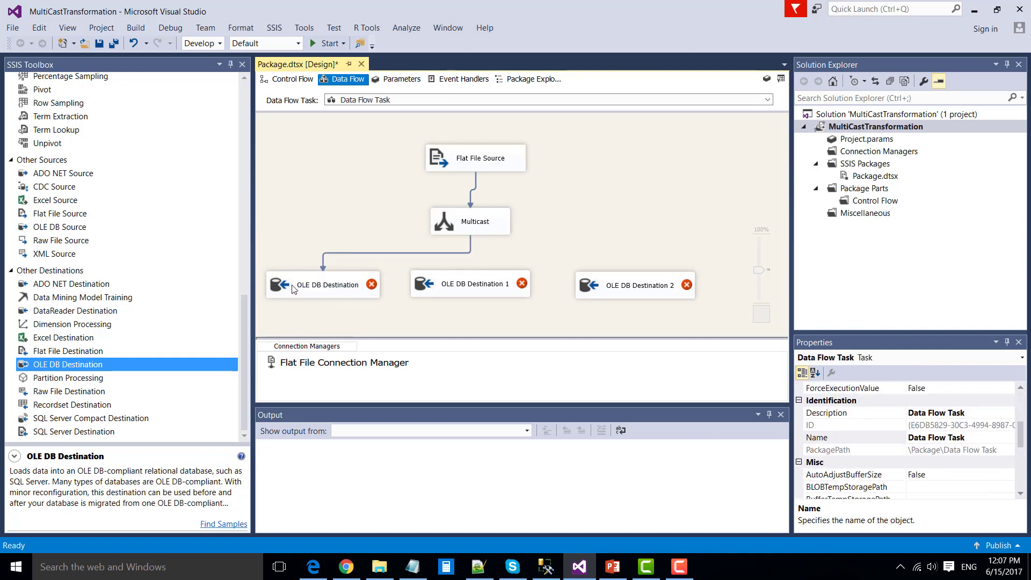
# Step: Create a new OLE DB connection manager for the first OLE DB Destination, entering the local server's name and the database Testing
pyautogui.doubleClick(294, 290)
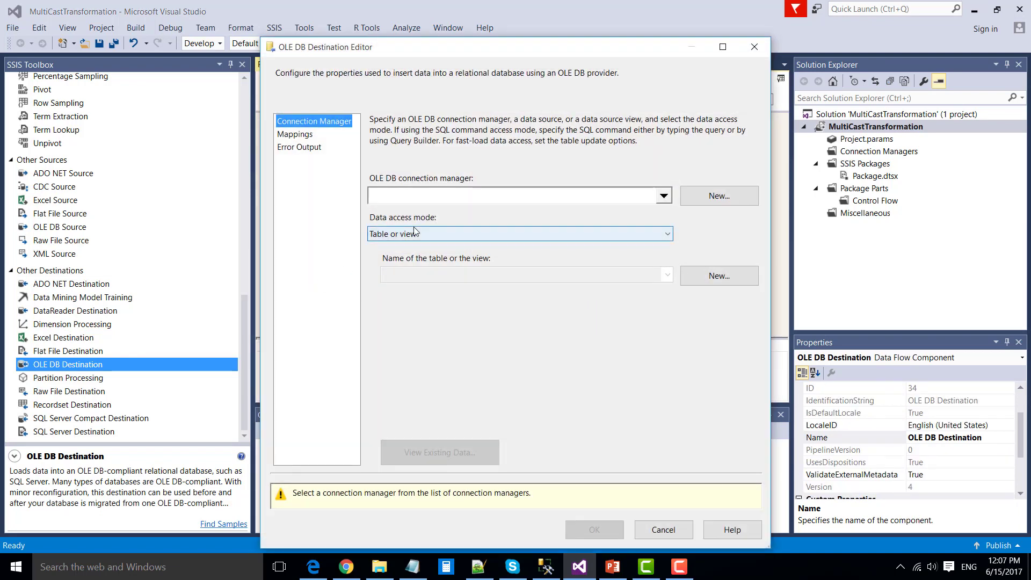
pyautogui.click(722, 198)
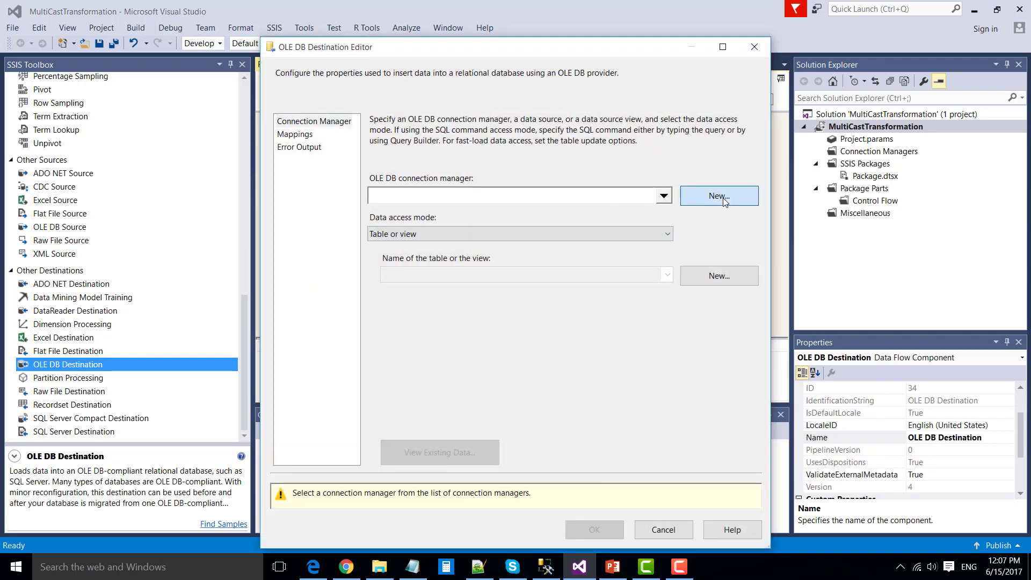
pyautogui.click(723, 199)
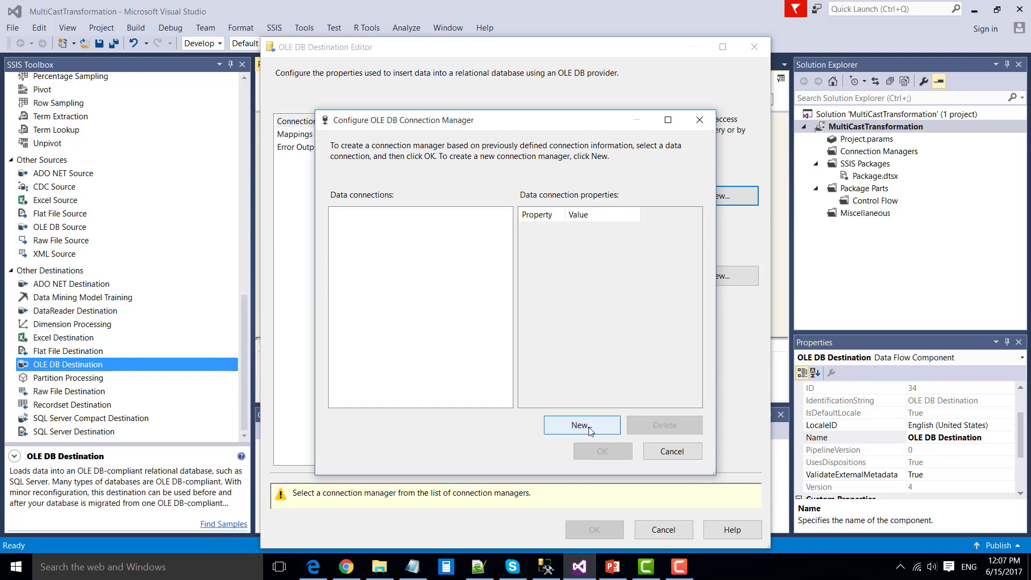
pyautogui.click(588, 428)
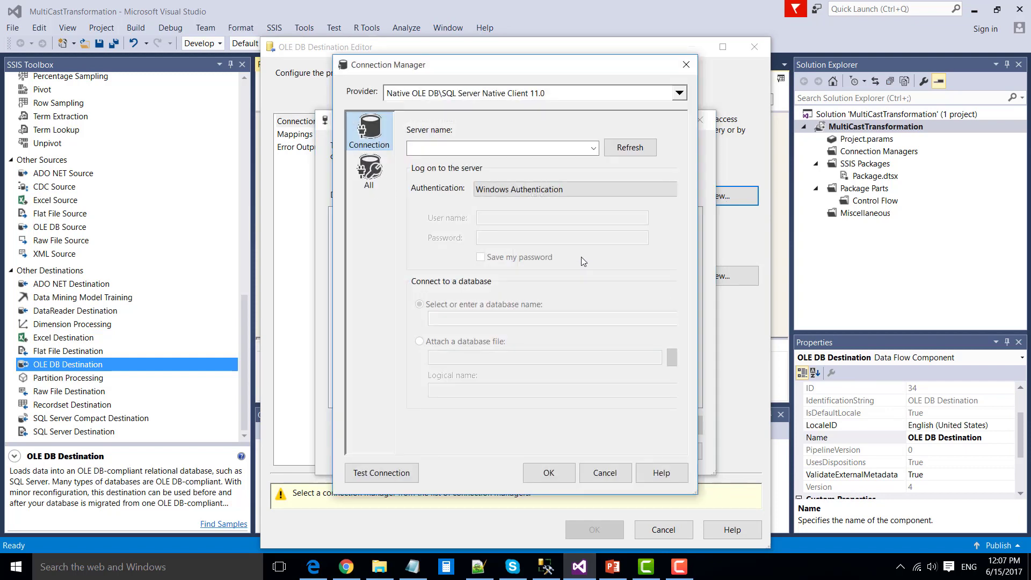
pyautogui.click(507, 148)
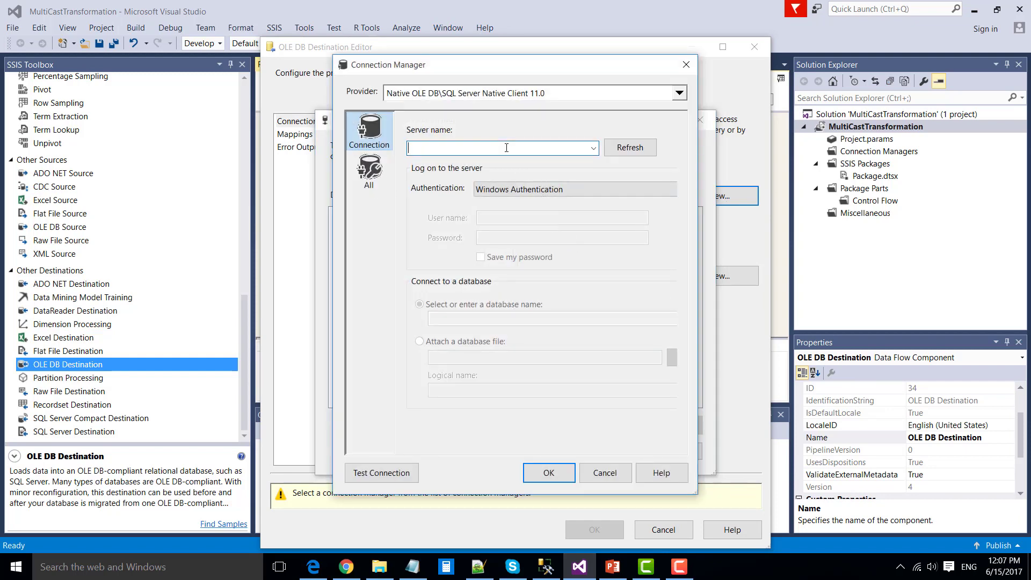
pyautogui.write('AHMAD')
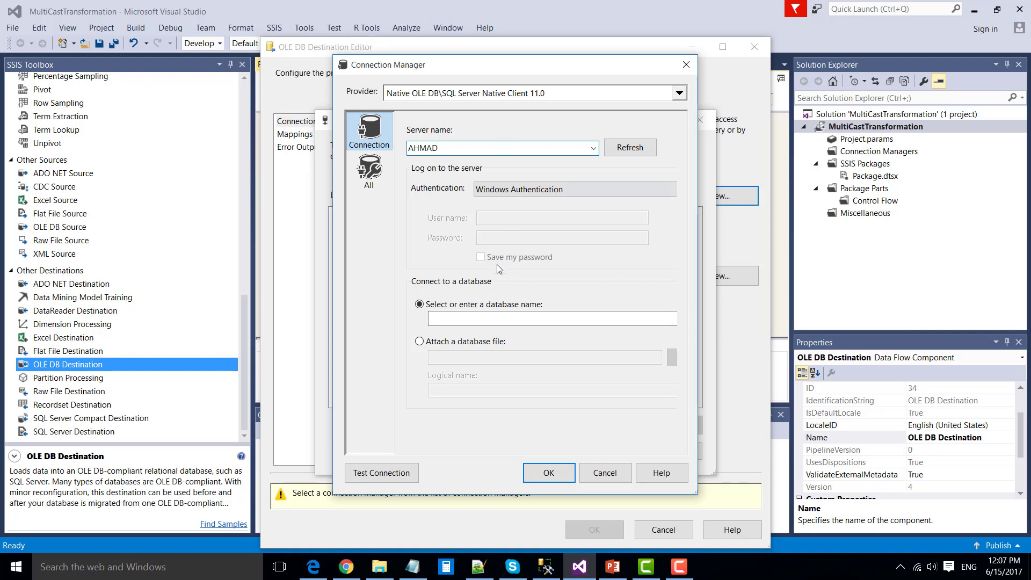
pyautogui.click(492, 317)
pyautogui.write('TEST')
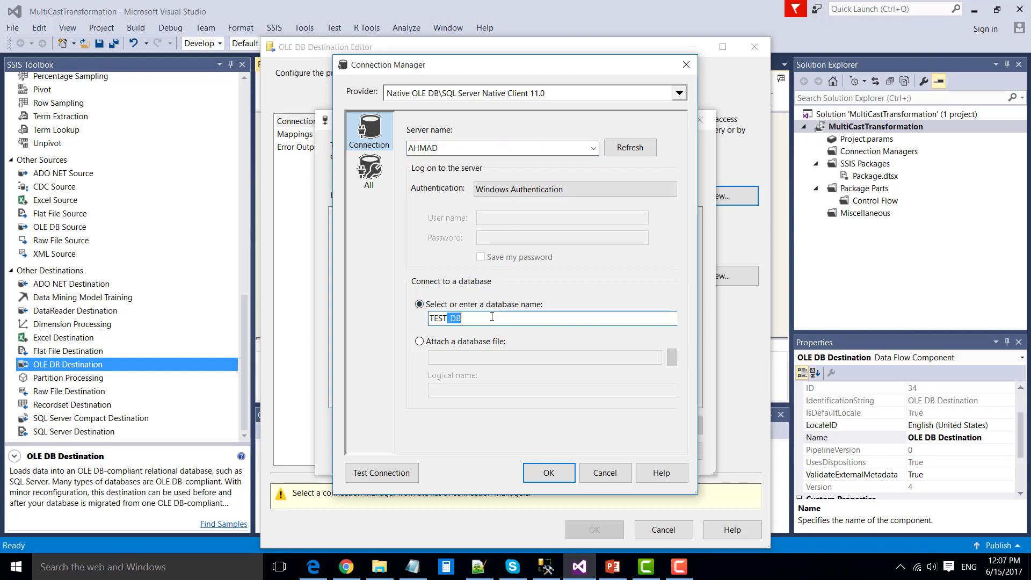
pyautogui.write('Ing')
pyautogui.click(543, 471)
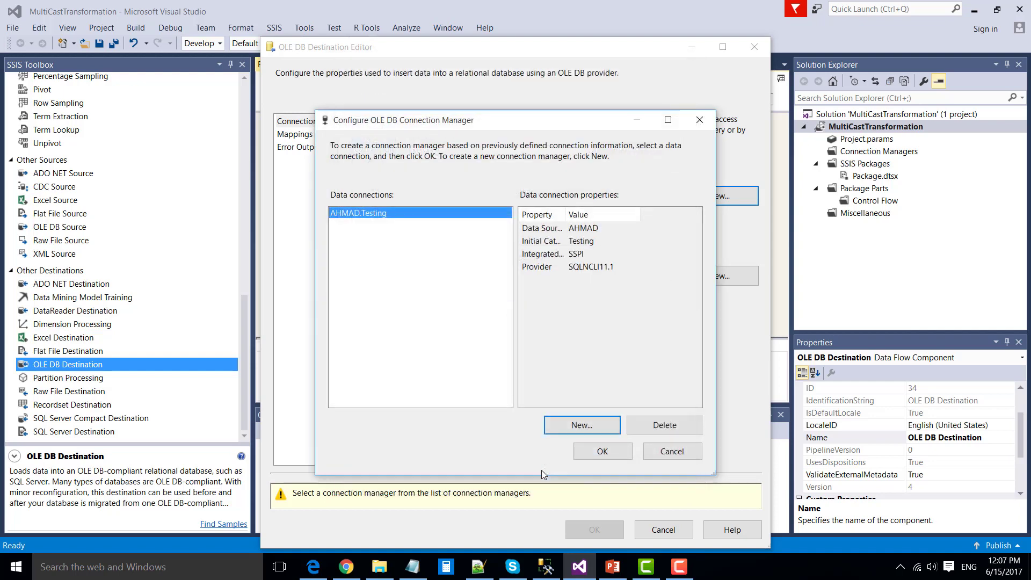
pyautogui.click(600, 450)
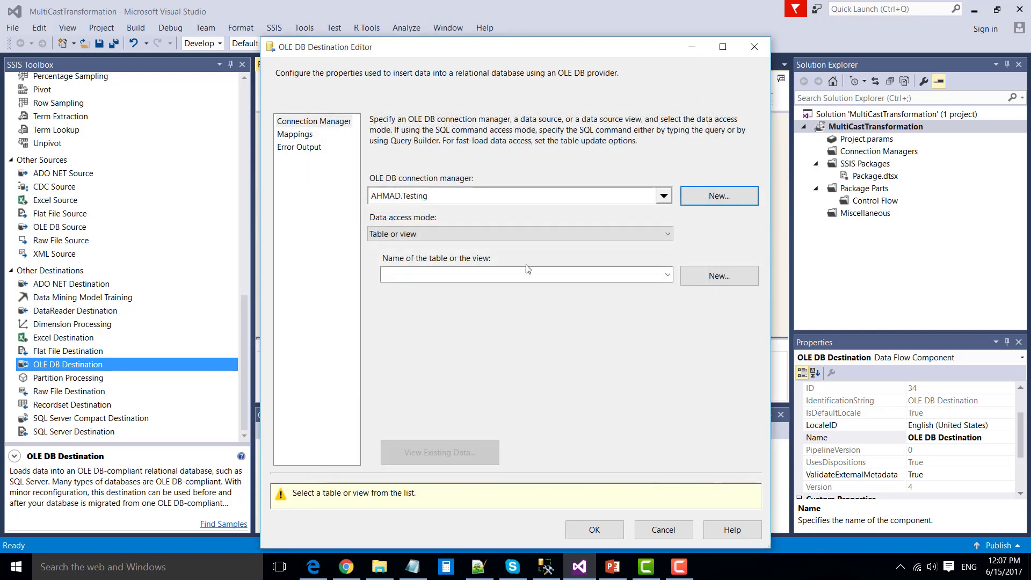
# Step: Set the first destination's data access mode to Table or view - fast load and create a new table named OutPut1 for it
pyautogui.click(448, 235)
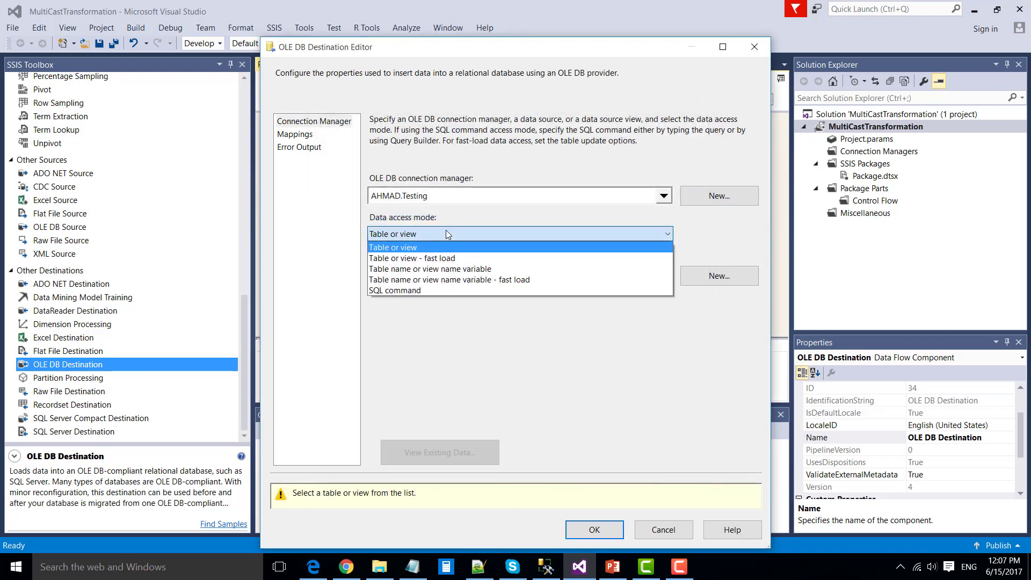
pyautogui.click(450, 259)
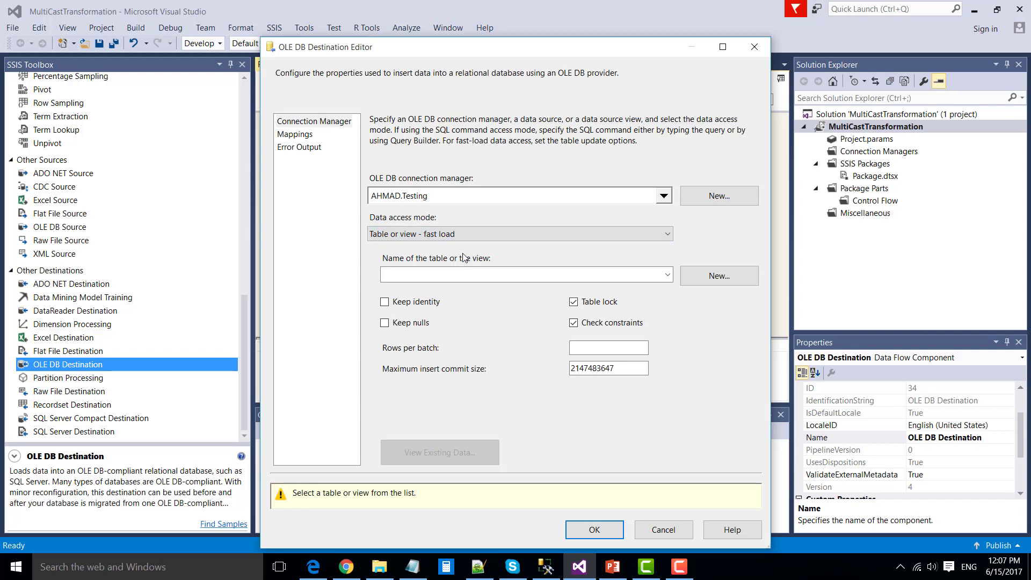
pyautogui.click(708, 276)
pyautogui.click(438, 192)
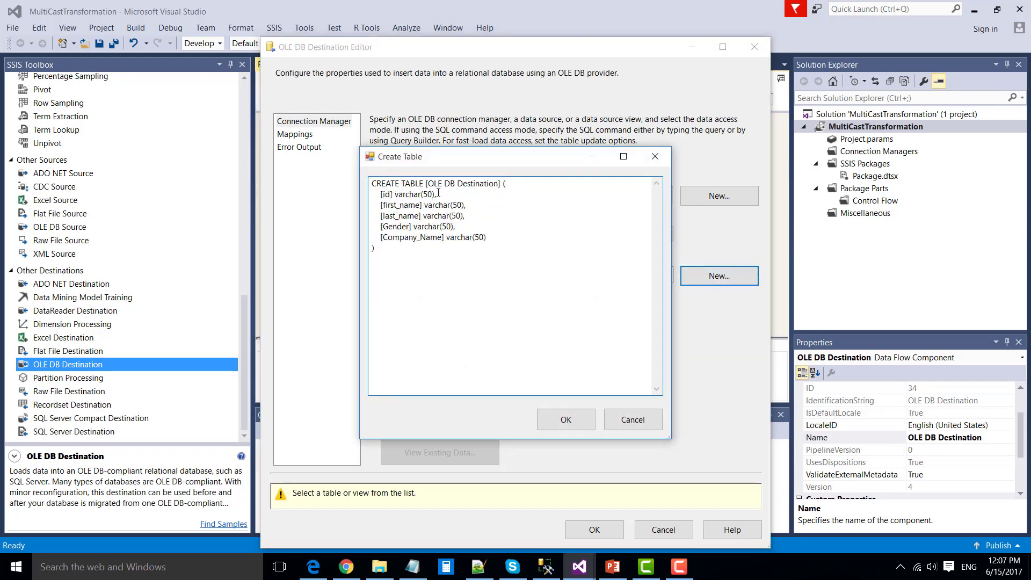
pyautogui.moveTo(426, 183); pyautogui.dragTo(504, 183)
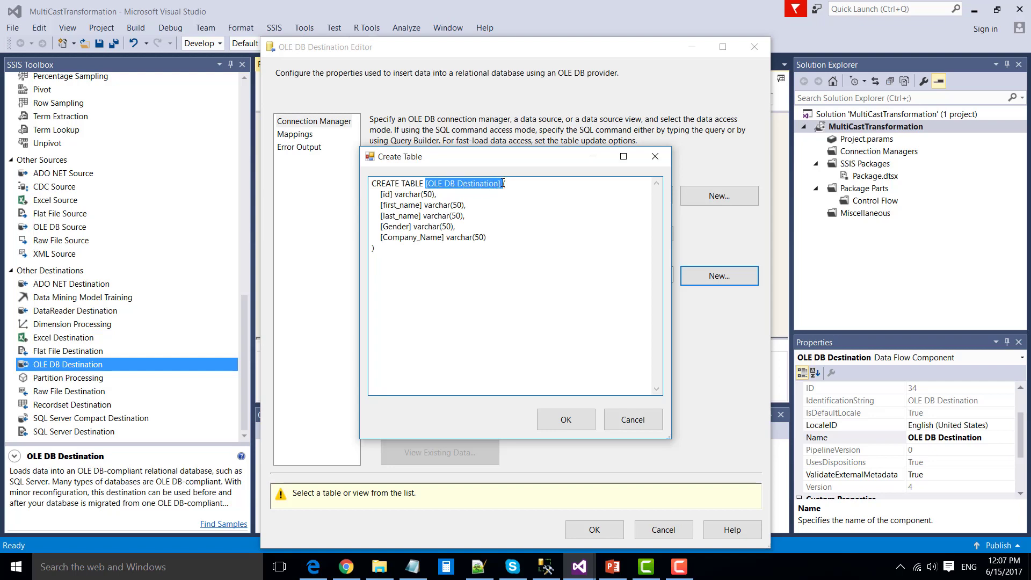
pyautogui.write('OutPut1(')
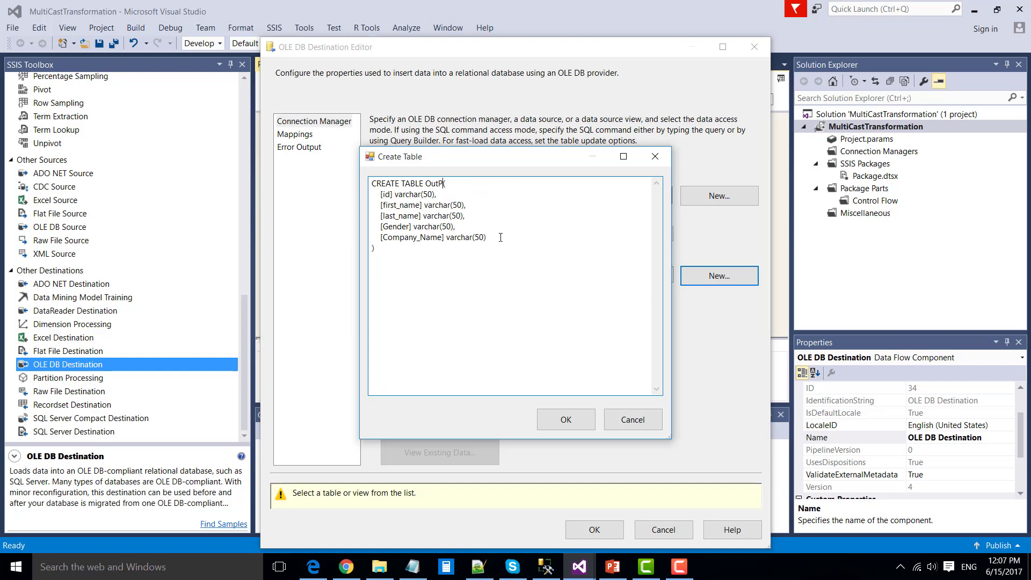
pyautogui.click(568, 419)
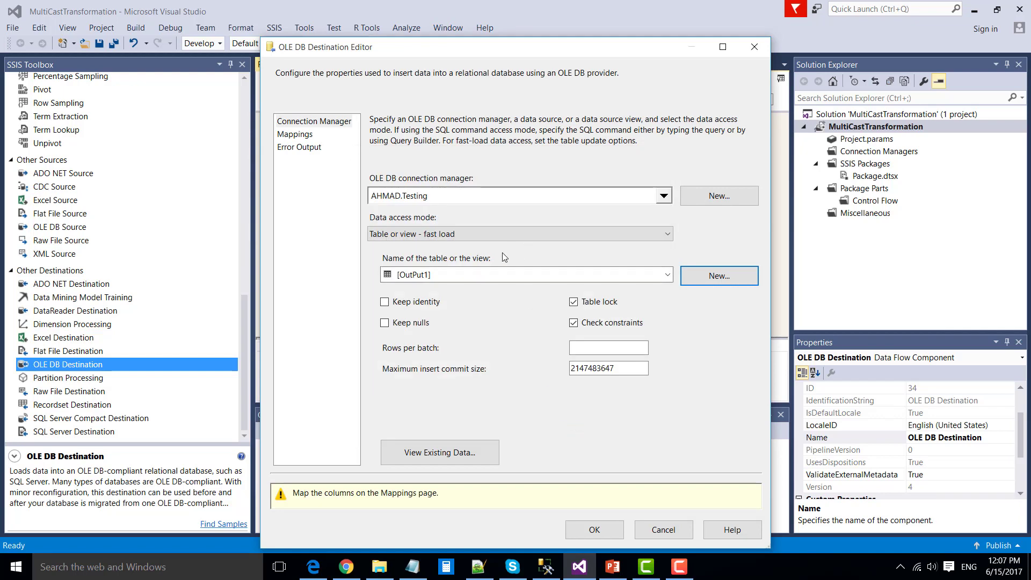
# Step: Review the column mappings between the Multicast input and the OutPut1 table and accept the first destination's settings
pyautogui.click(295, 134)
pyautogui.moveTo(545, 352)
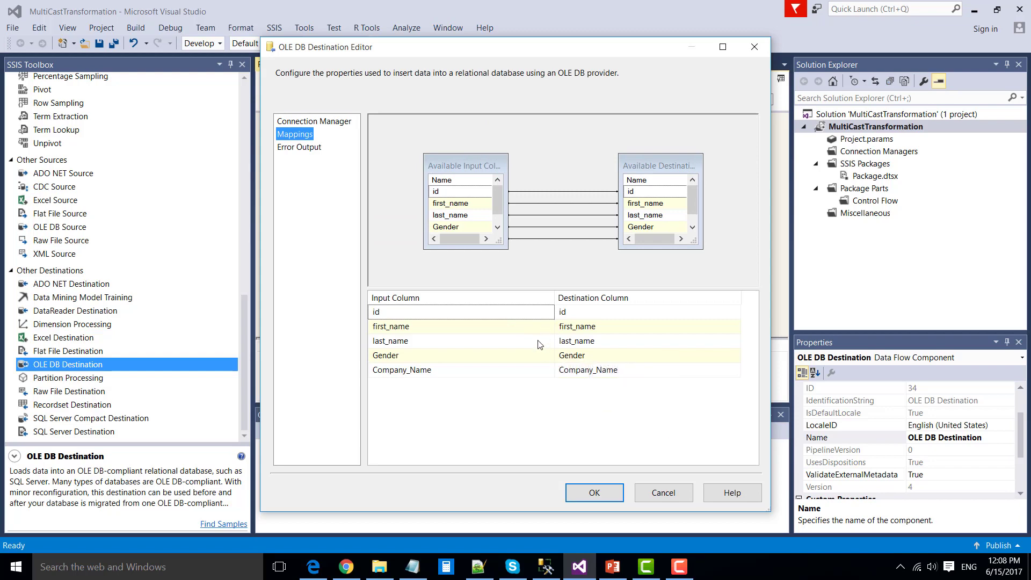
pyautogui.click(594, 493)
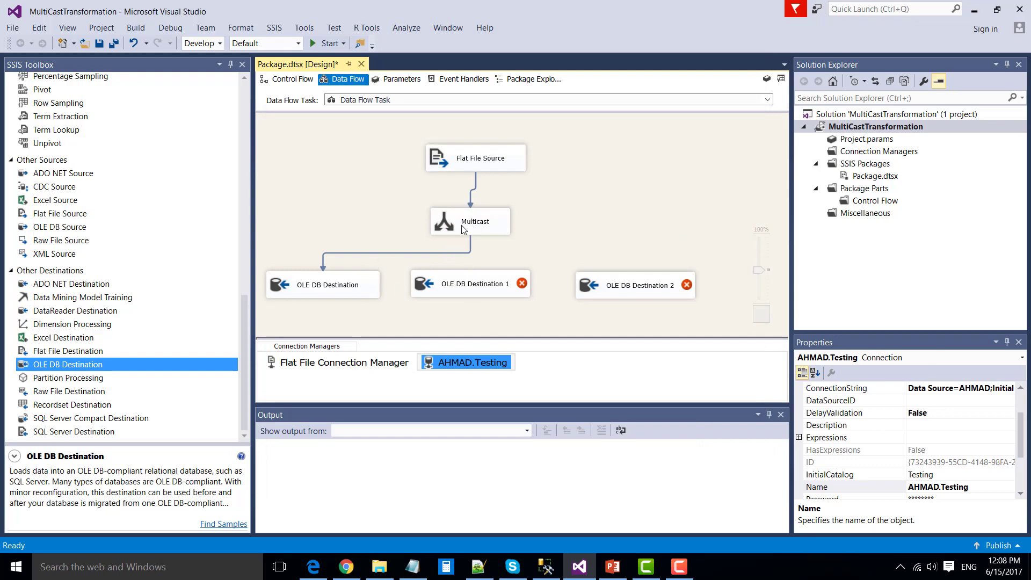
pyautogui.click(302, 289)
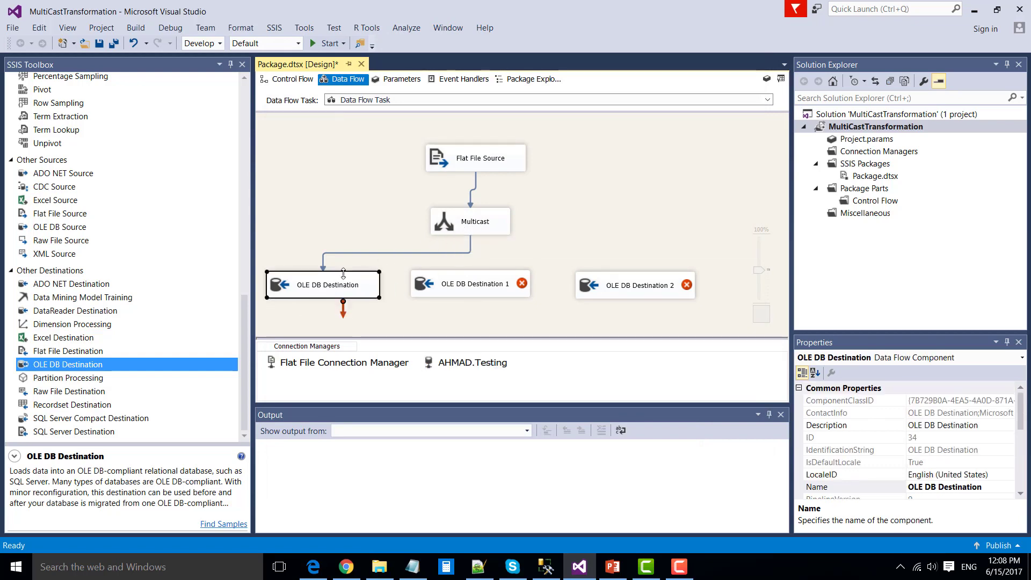
pyautogui.click(452, 228)
pyautogui.click(337, 288)
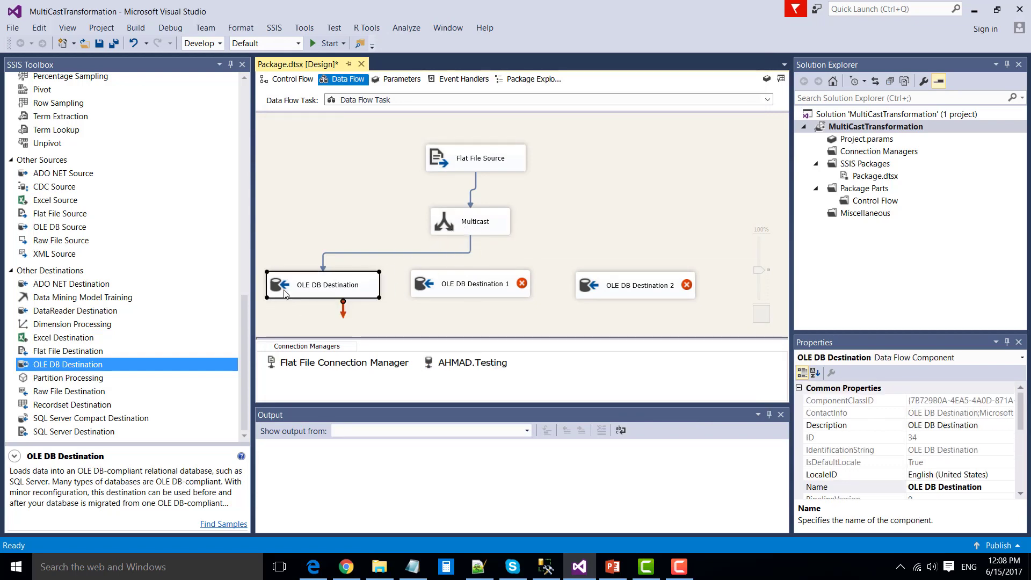
pyautogui.click(475, 223)
pyautogui.click(475, 164)
pyautogui.click(458, 231)
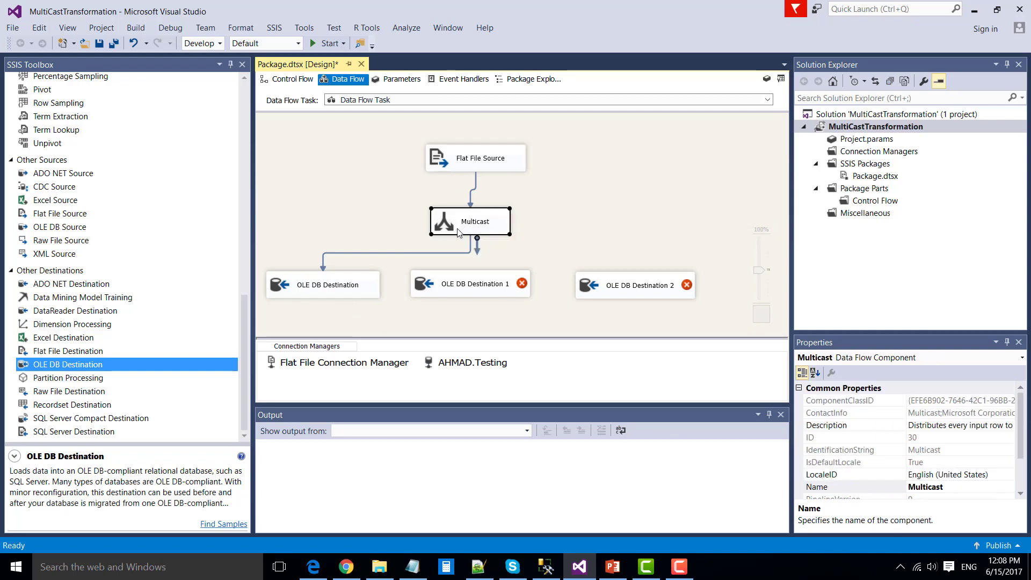
# Step: Switch to SQL Server Management Studio, refresh the Testing database's tables and query the top 1000 rows of dbo.OutPut1
pyautogui.doubleClick(305, 280)
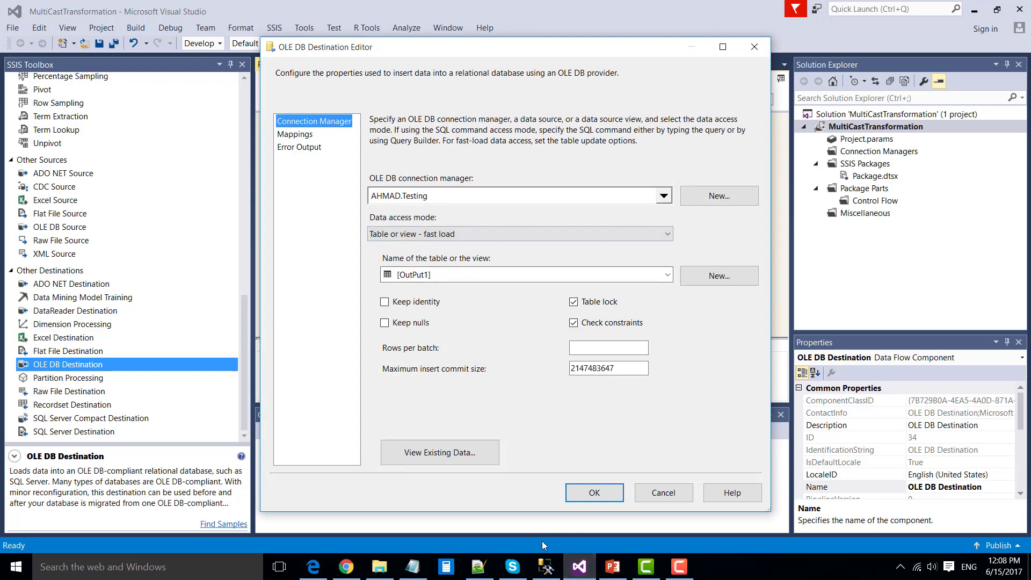
pyautogui.click(541, 567)
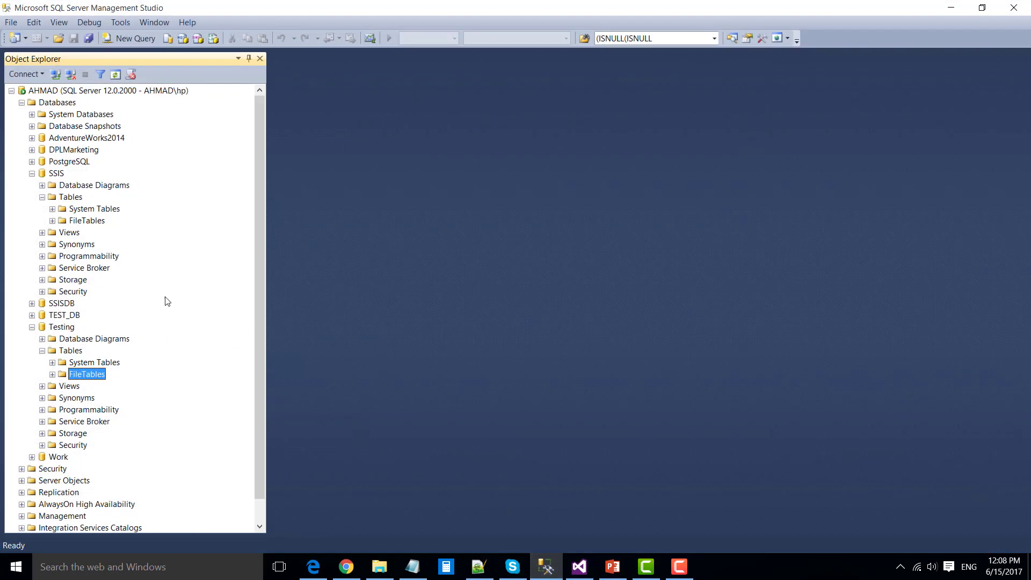
pyautogui.rightClick(72, 351)
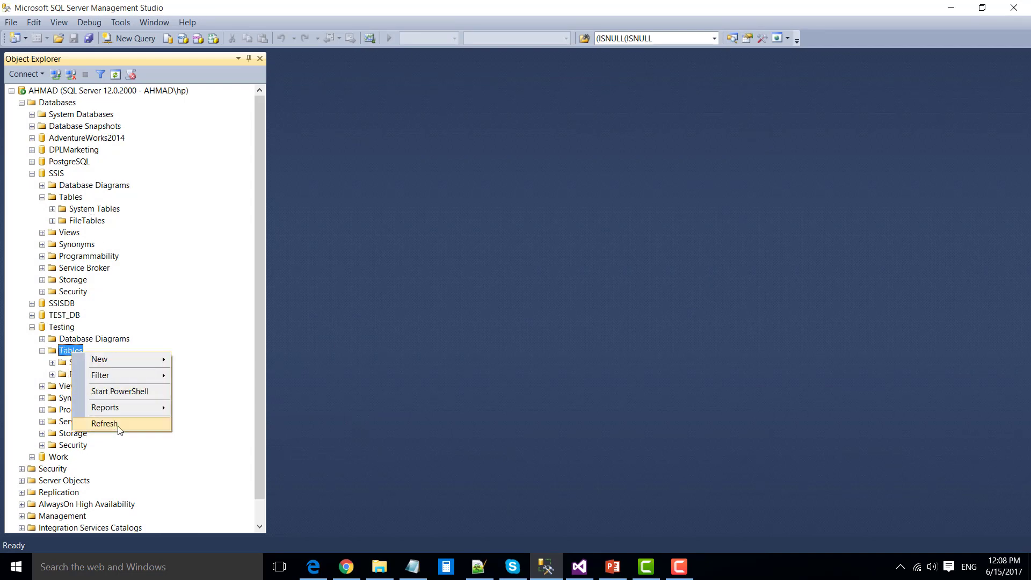
pyautogui.click(104, 423)
pyautogui.click(91, 386)
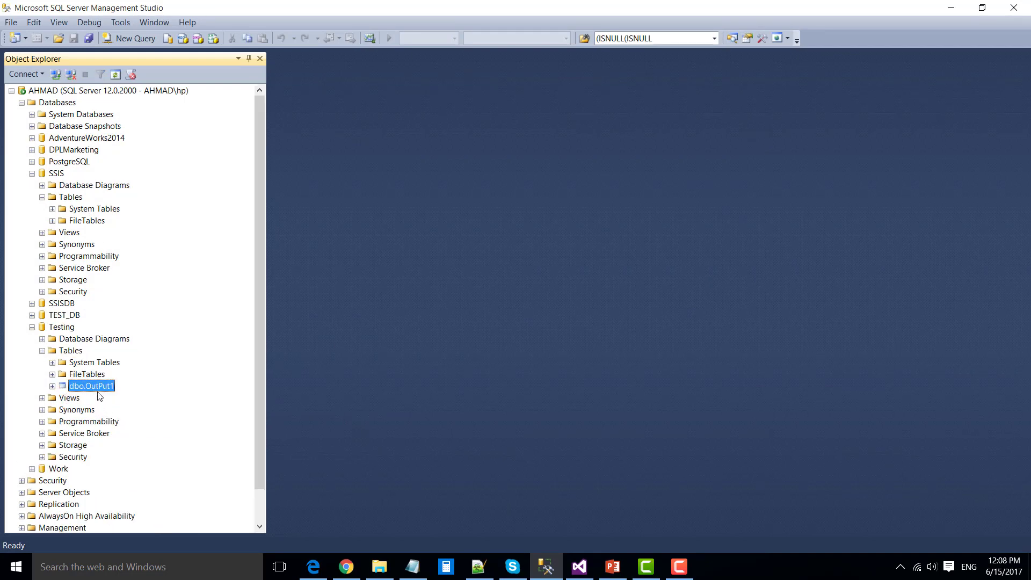
pyautogui.rightClick(102, 389)
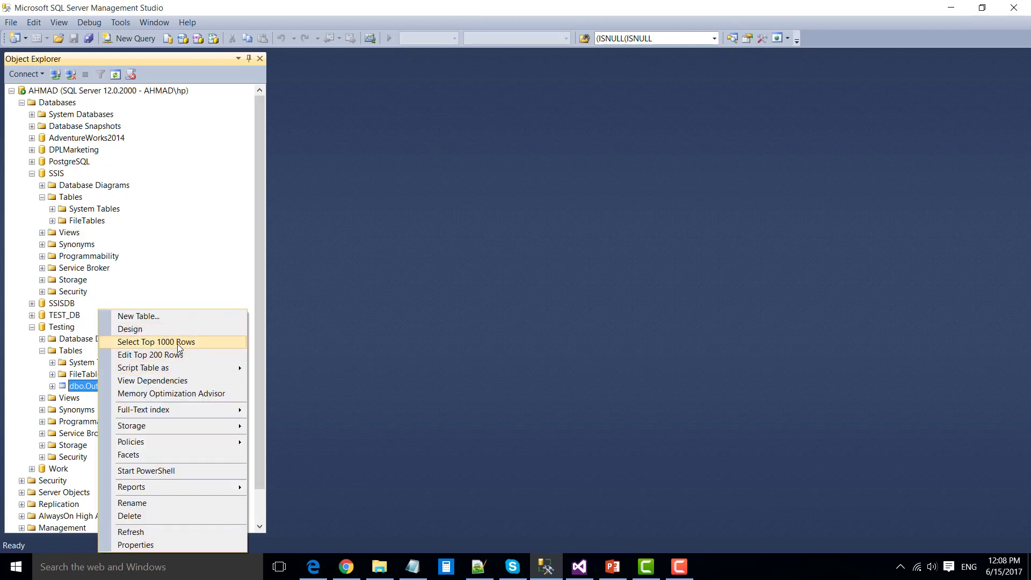
pyautogui.click(180, 346)
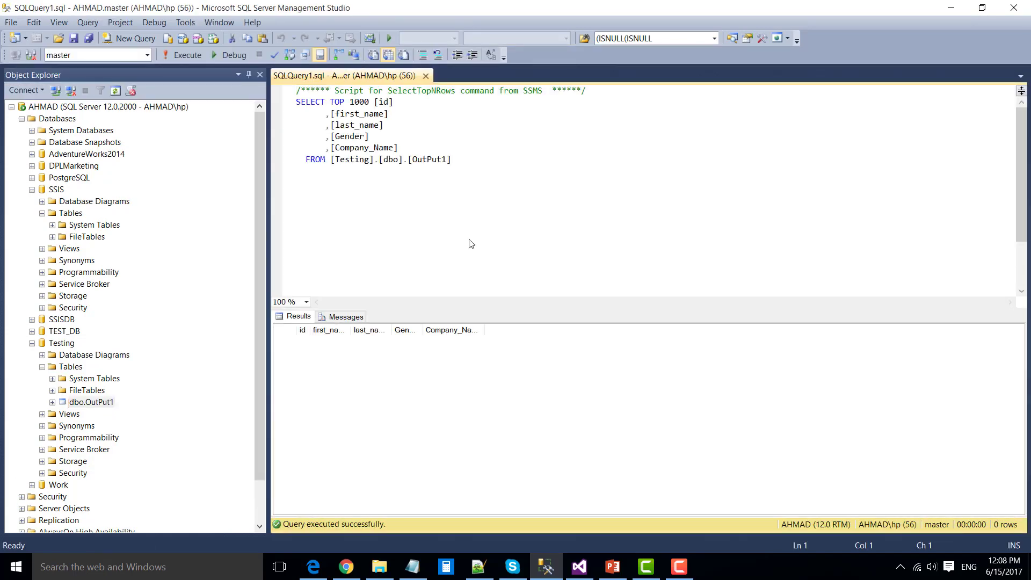
# Step: Back in Visual Studio, accept the first destination's settings and connect a second Multicast output to OLE DB Destination 1
pyautogui.click(579, 566)
pyautogui.click(594, 492)
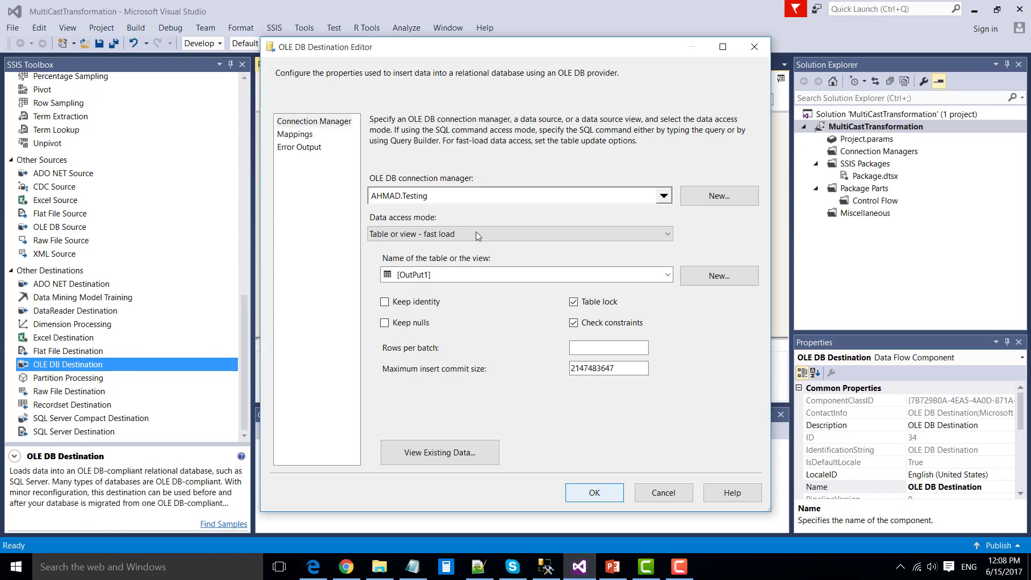
pyautogui.click(483, 227)
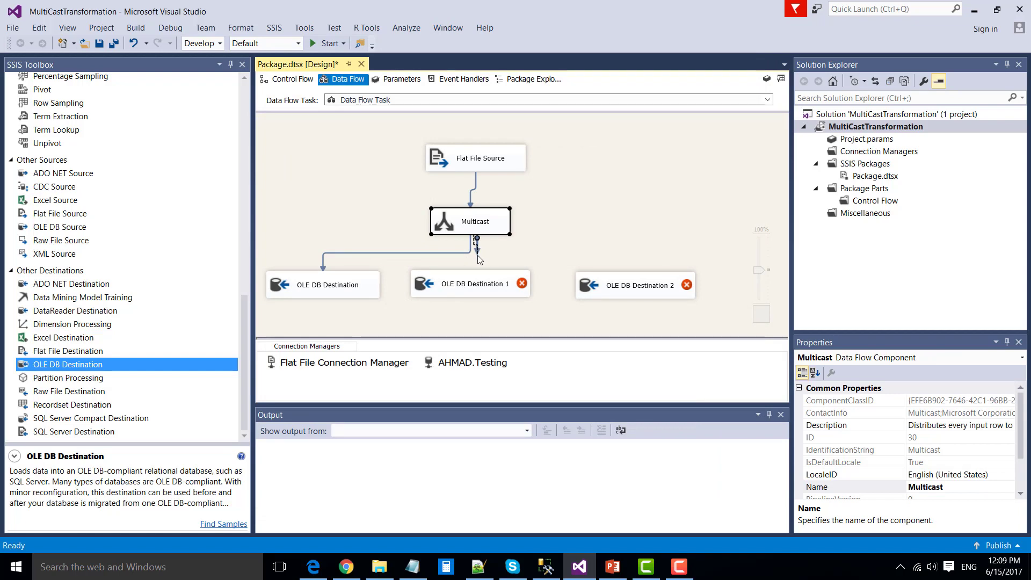
pyautogui.moveTo(477, 256); pyautogui.dragTo(448, 285)
pyautogui.click(471, 289)
pyautogui.click(503, 217)
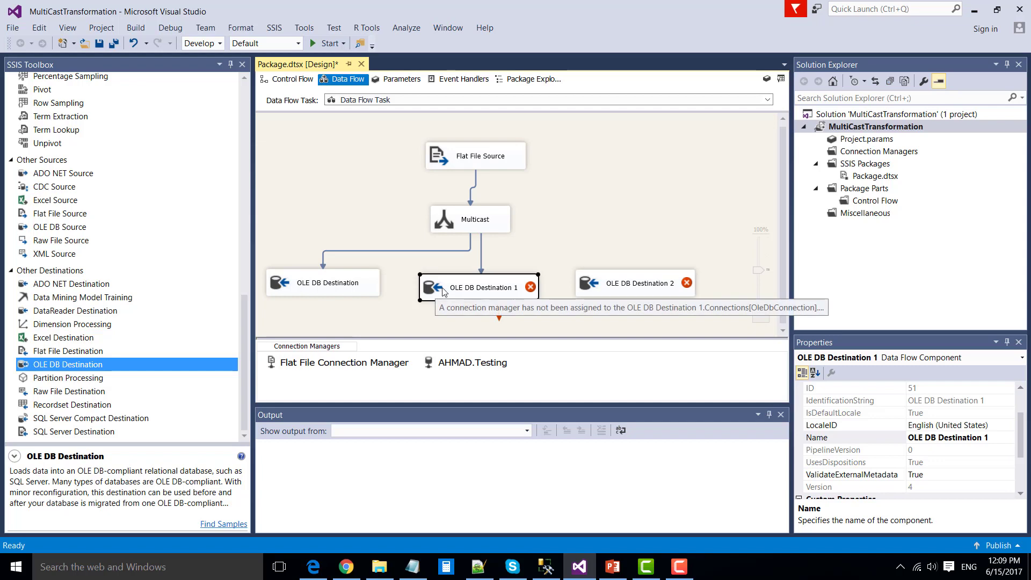
# Step: Give OLE DB Destination 1 a new OLE DB connection to the SSIS database on the same server as the Testing connection
pyautogui.doubleClick(441, 286)
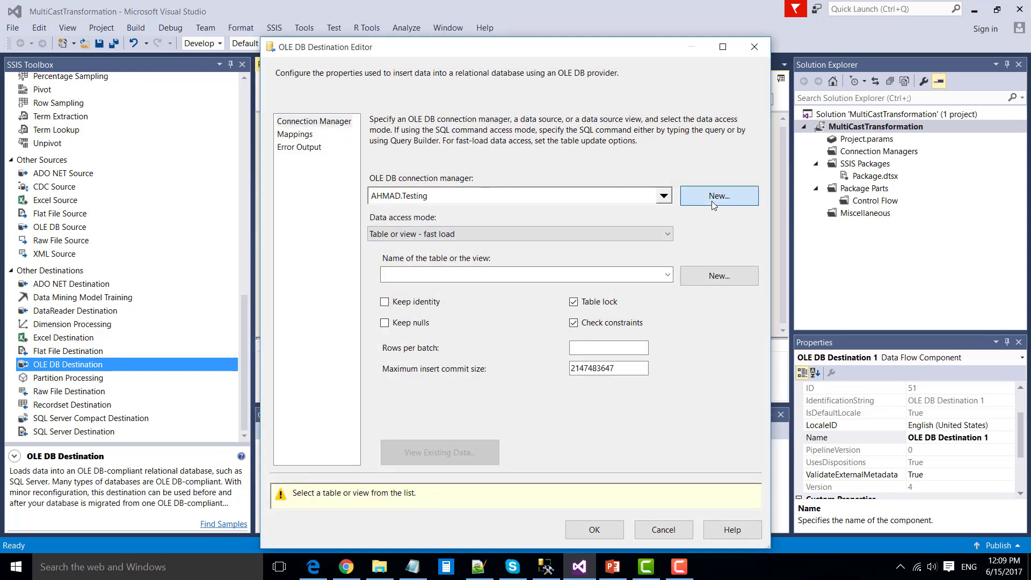
pyautogui.click(712, 201)
pyautogui.click(595, 428)
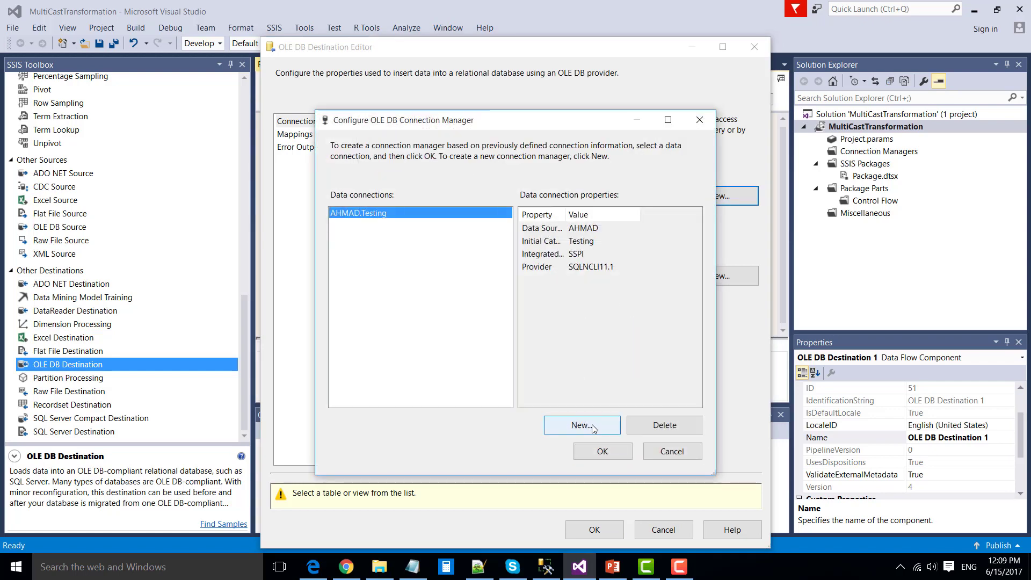
pyautogui.click(477, 149)
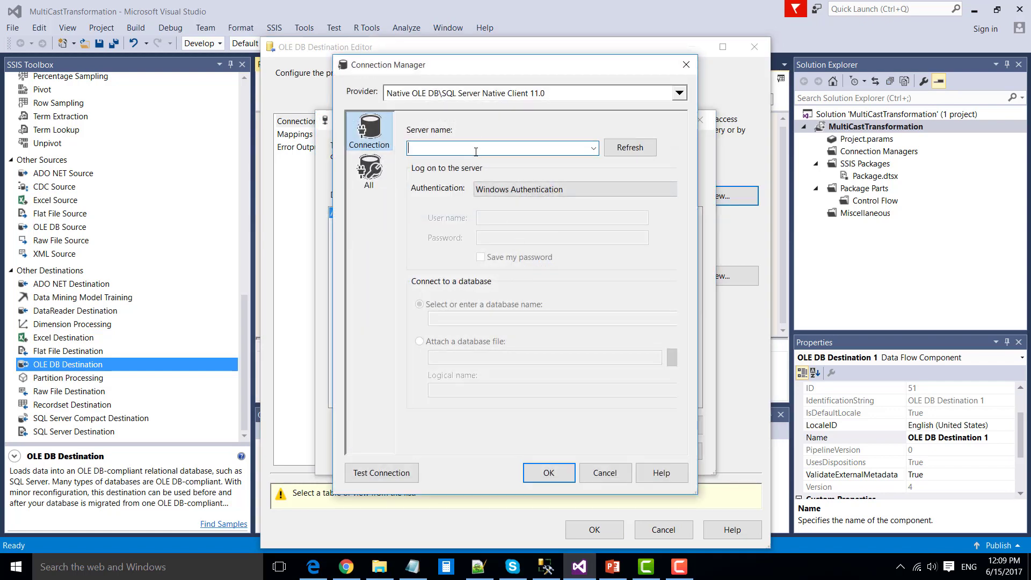
pyautogui.write('Ahmad')
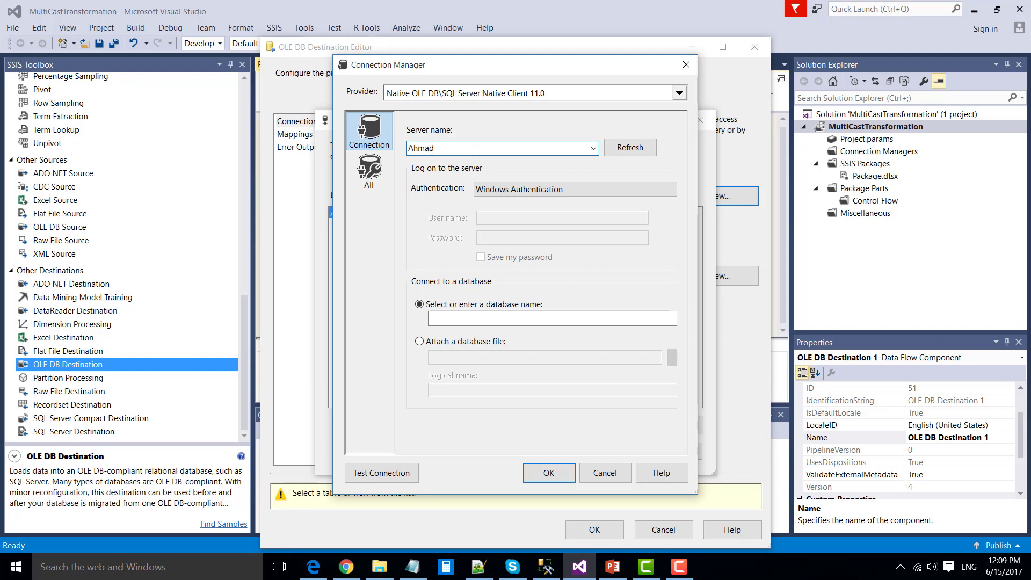
pyautogui.click(498, 317)
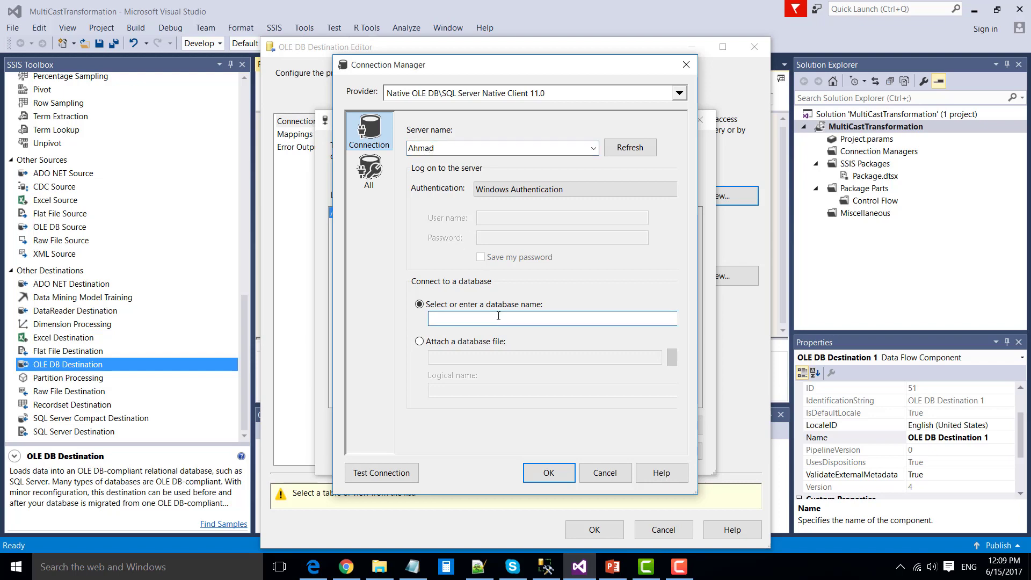
pyautogui.write('SSIS')
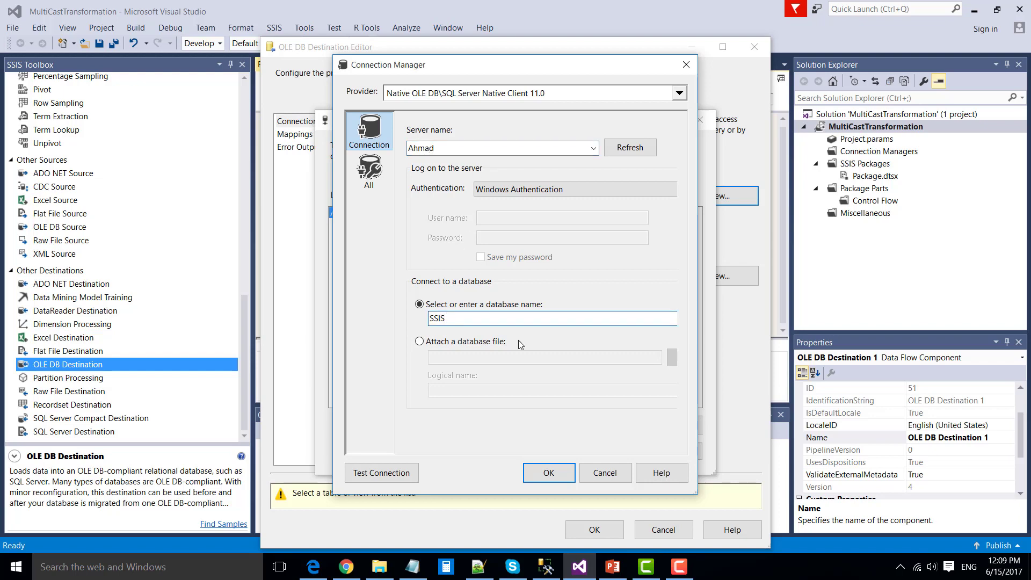
pyautogui.click(548, 472)
pyautogui.click(604, 453)
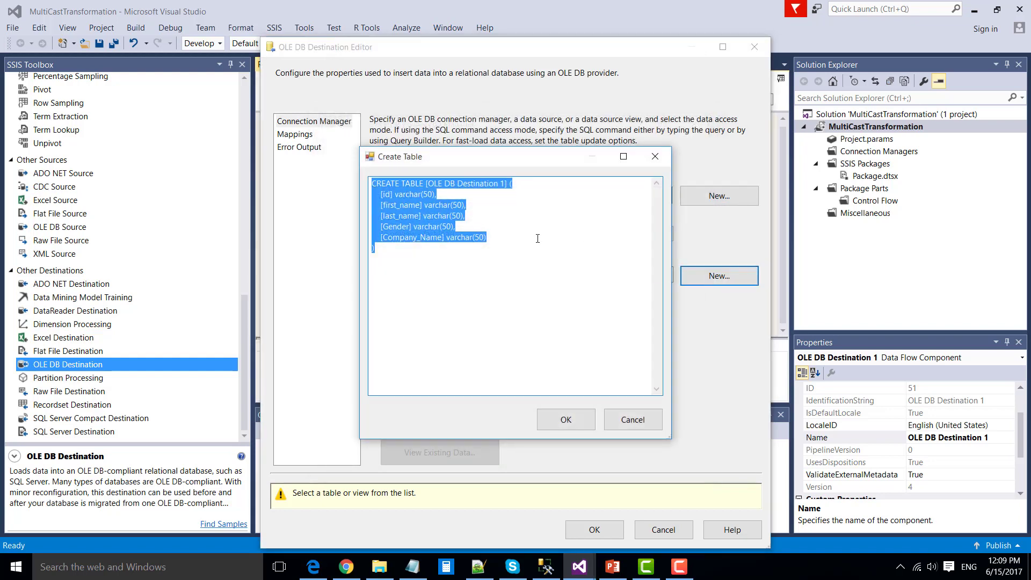
# Step: Create a new destination table named OutPut2 for OLE DB Destination 1, keeping the generated varchar(50) columns
pyautogui.click(537, 237)
pyautogui.moveTo(425, 183); pyautogui.dragTo(511, 183)
pyautogui.press('Delete')
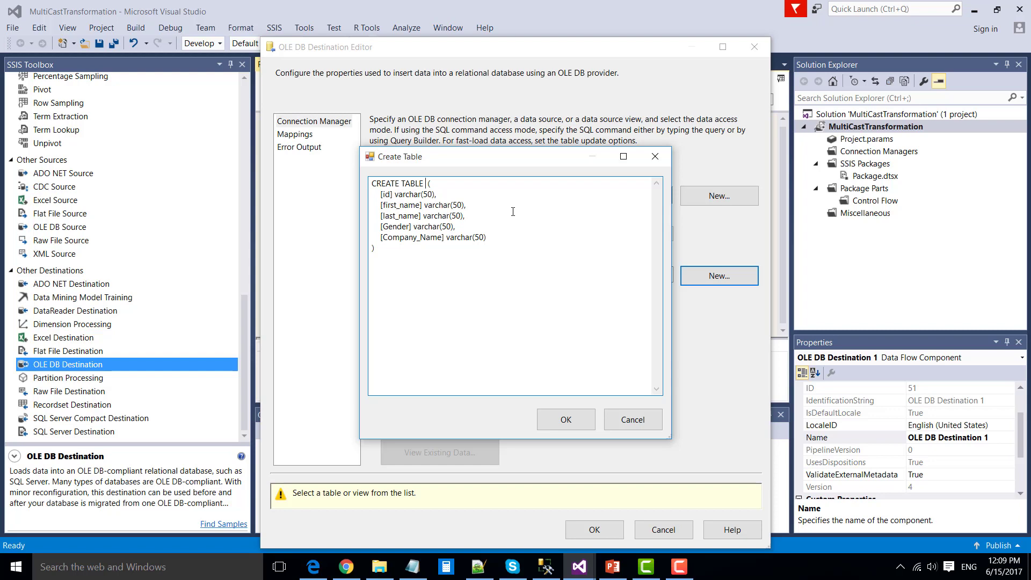
pyautogui.write('OutPut2')
pyautogui.click(571, 413)
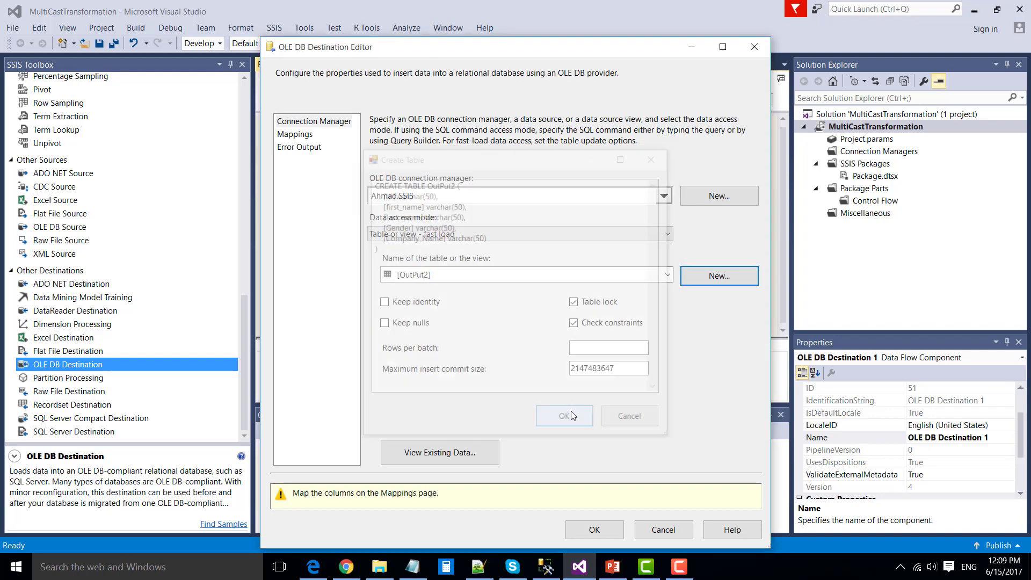
# Step: Review the column mappings between the Multicast input and the OutPut2 table and accept the destination's settings
pyautogui.click(293, 135)
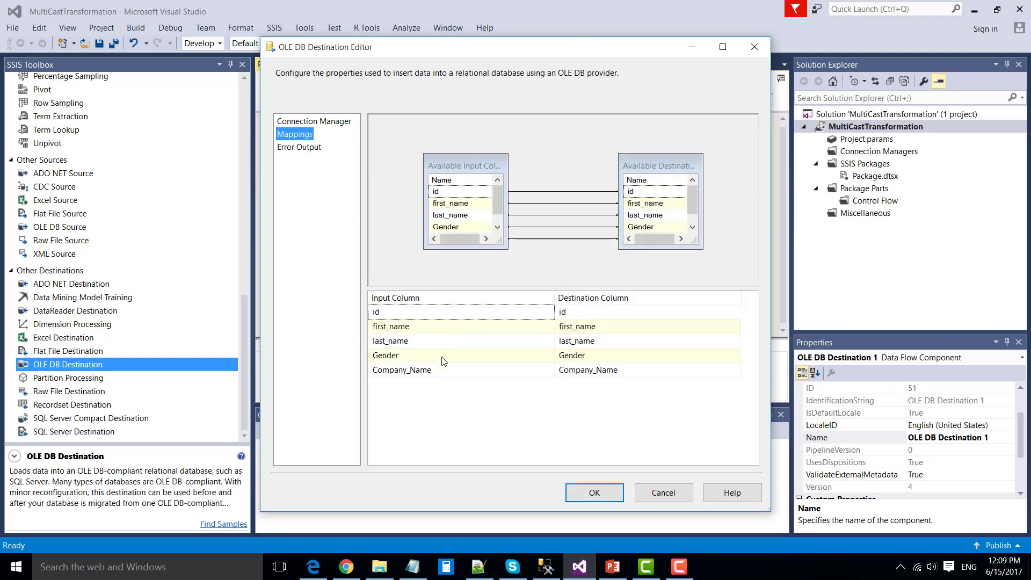
pyautogui.click(610, 312)
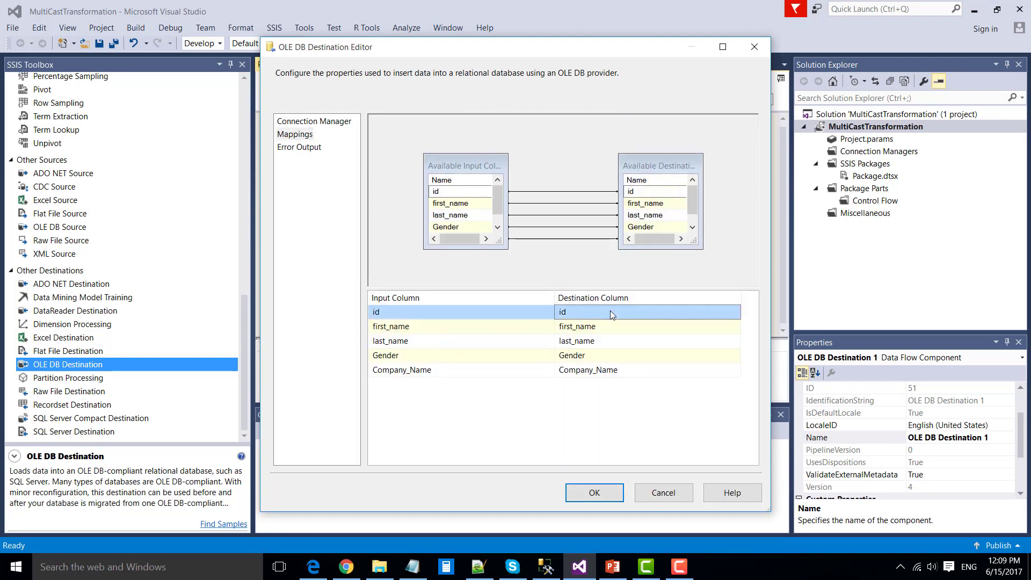
pyautogui.click(591, 502)
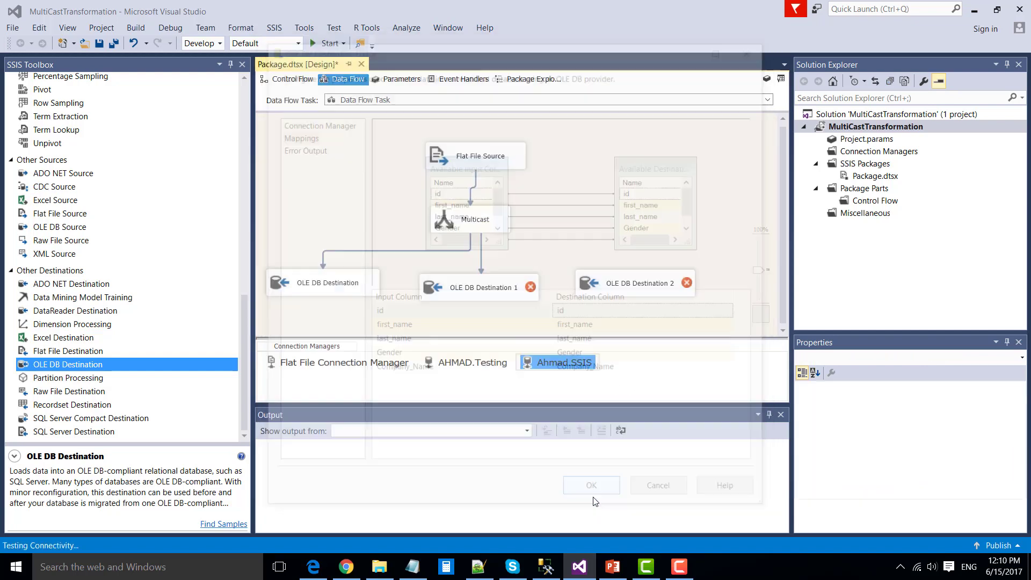
# Step: Connect a third Multicast output to OLE DB Destination 2 and give it a new connection to the Test database on the sql2016 instance
pyautogui.click(487, 227)
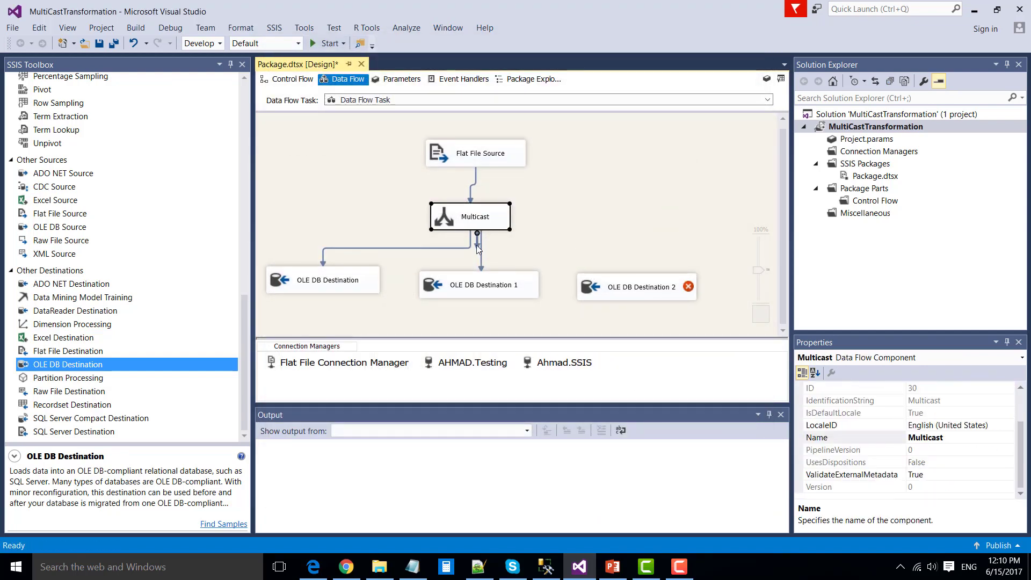
pyautogui.moveTo(491, 245); pyautogui.dragTo(637, 287)
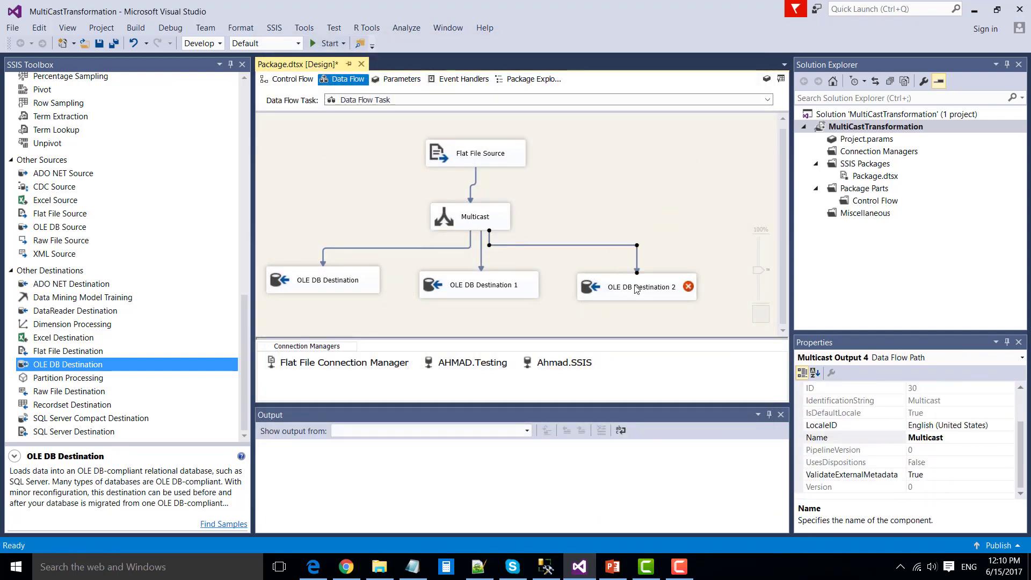
pyautogui.doubleClick(590, 288)
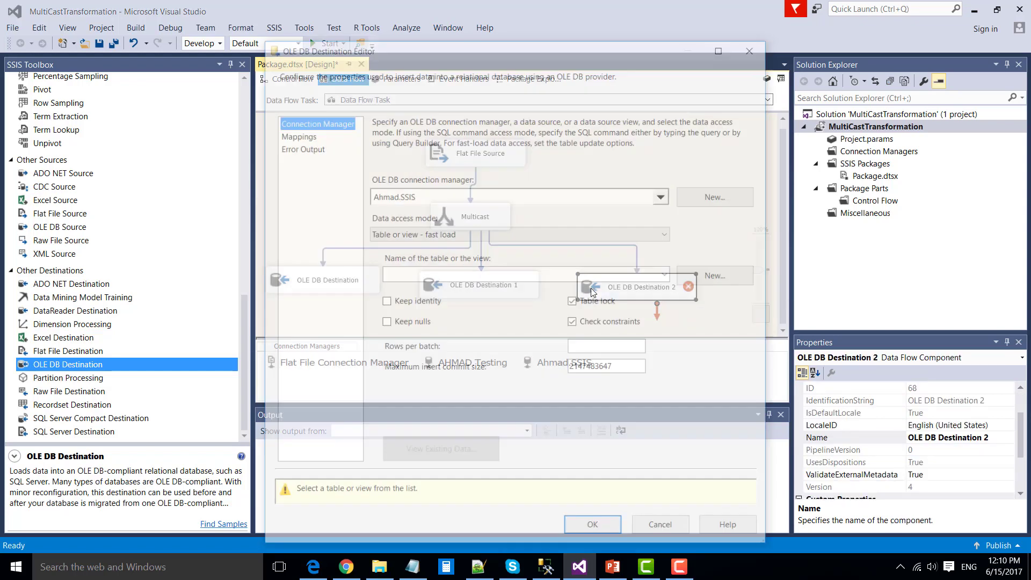
pyautogui.click(725, 195)
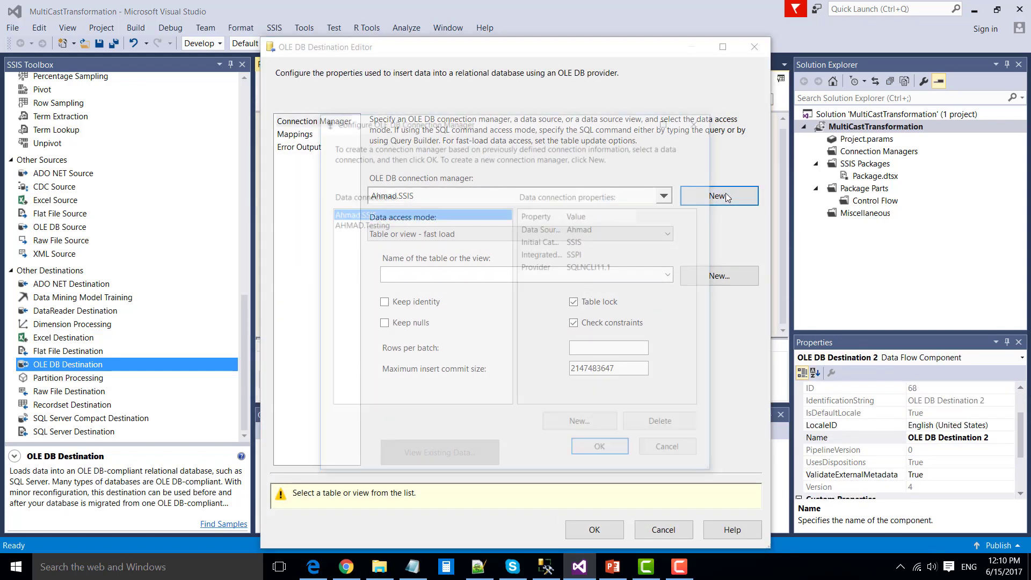
pyautogui.click(590, 429)
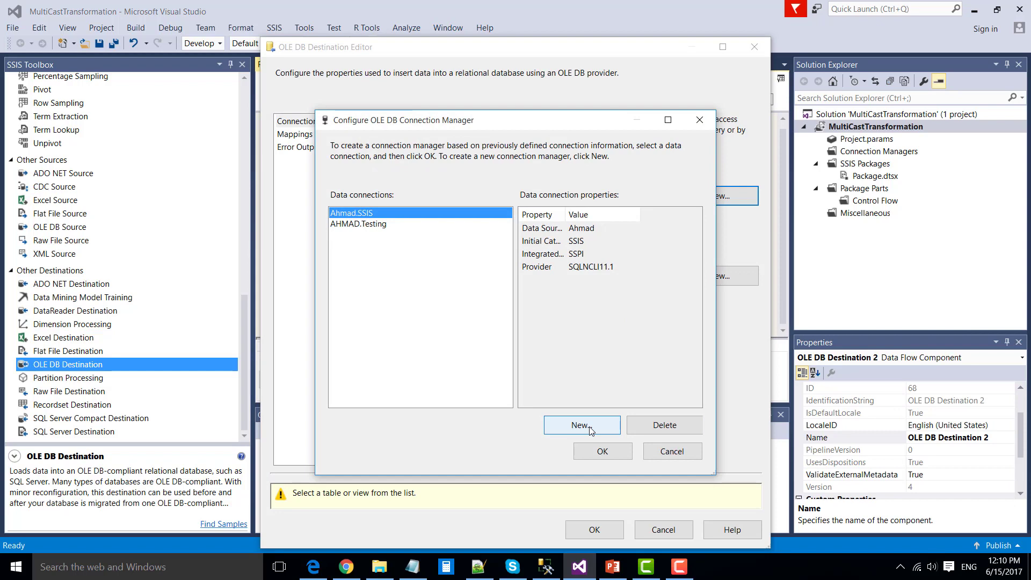
pyautogui.click(496, 147)
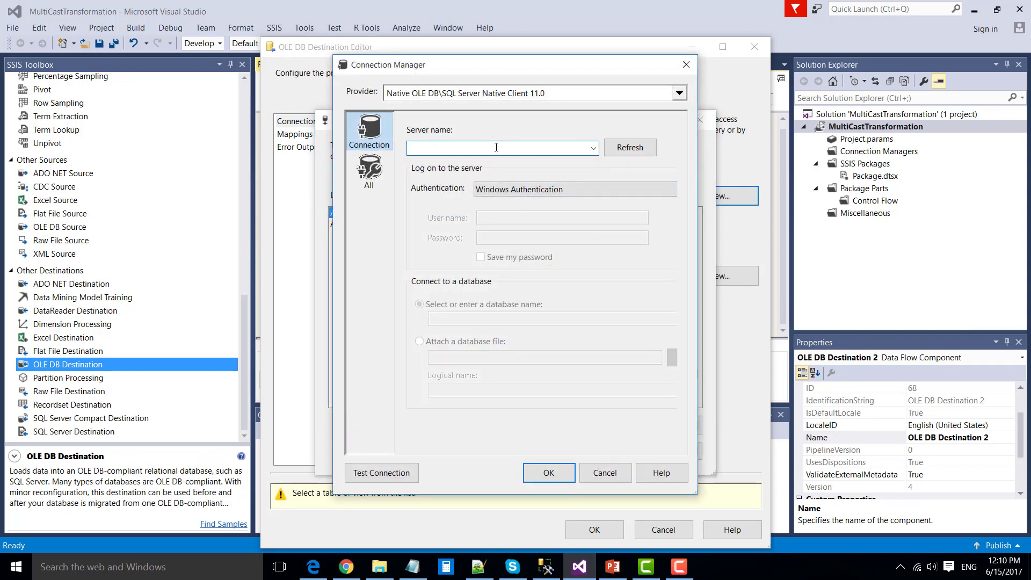
pyautogui.write('Ahmad\\')
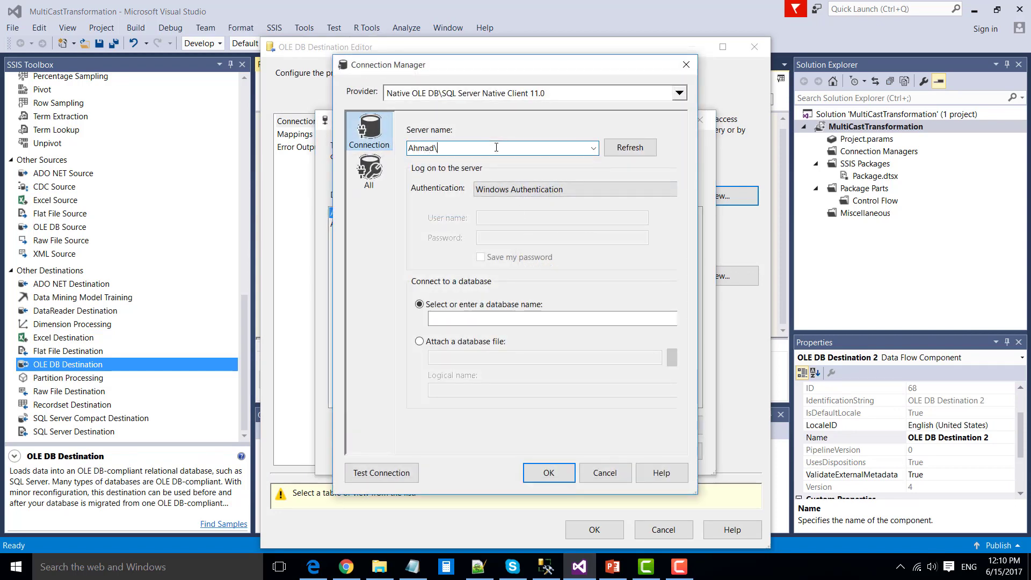
pyautogui.write('sql2016')
pyautogui.click(473, 318)
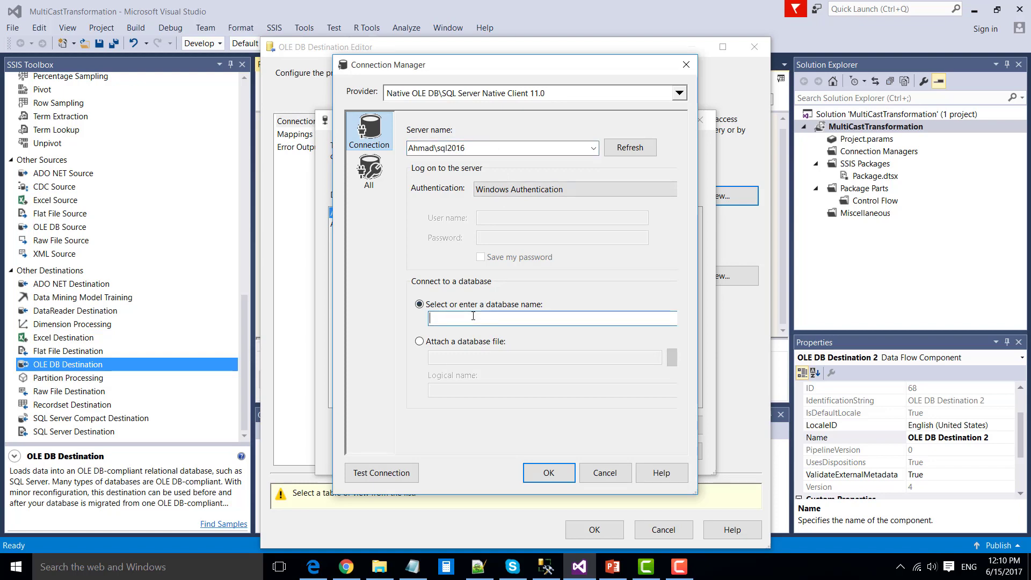
pyautogui.write('Test')
pyautogui.click(567, 478)
pyautogui.click(602, 450)
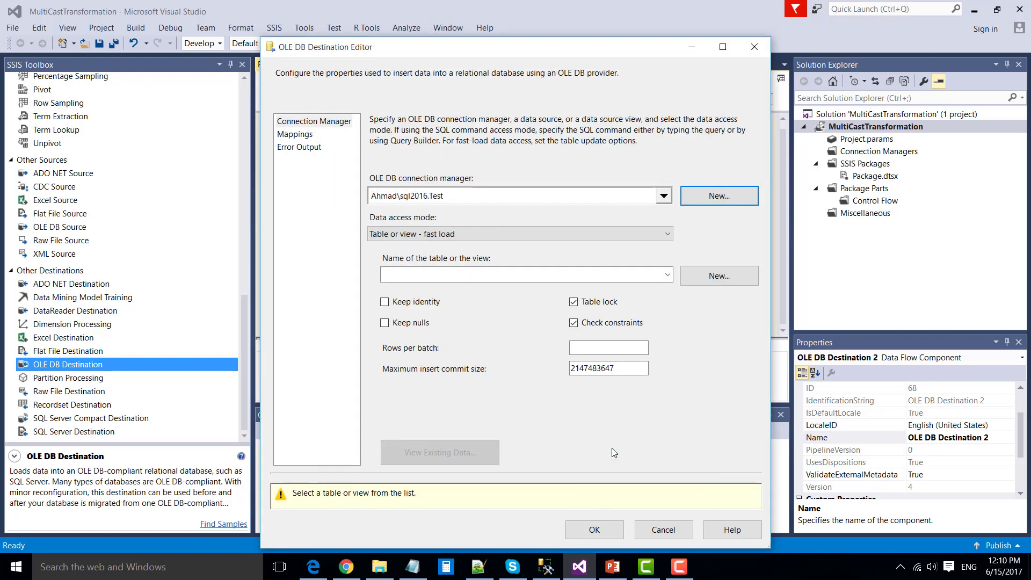
# Step: Switch to SQL Server Management Studio and connect to the sql2016 database engine instance using Windows Authentication
pyautogui.click(545, 566)
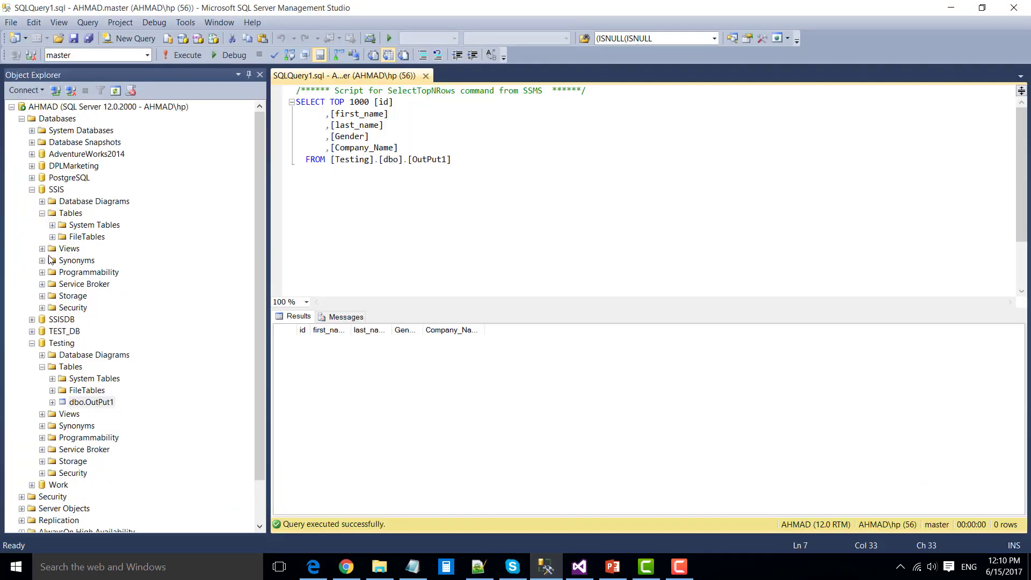
pyautogui.click(11, 106)
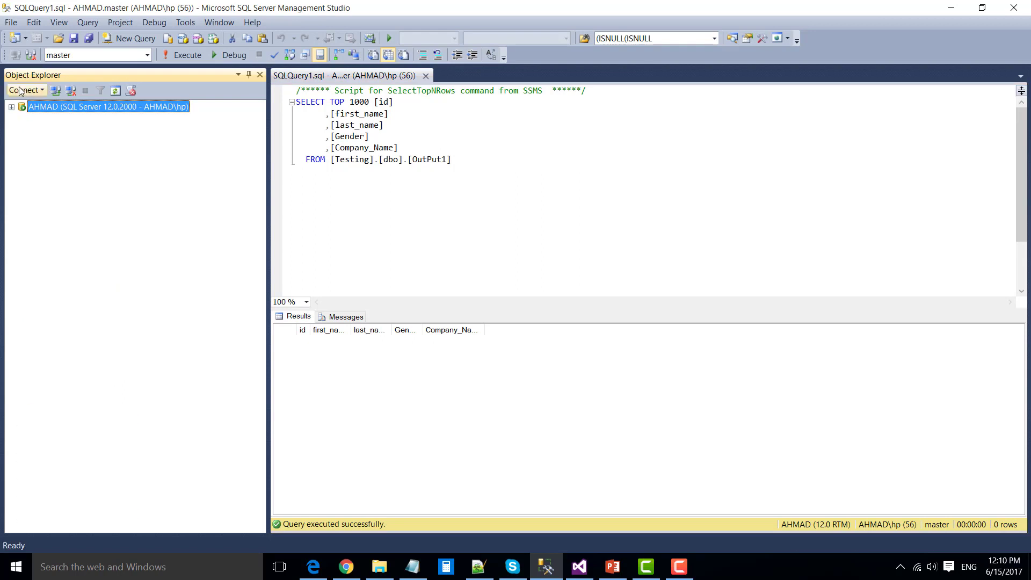
pyautogui.click(24, 90)
pyautogui.click(65, 104)
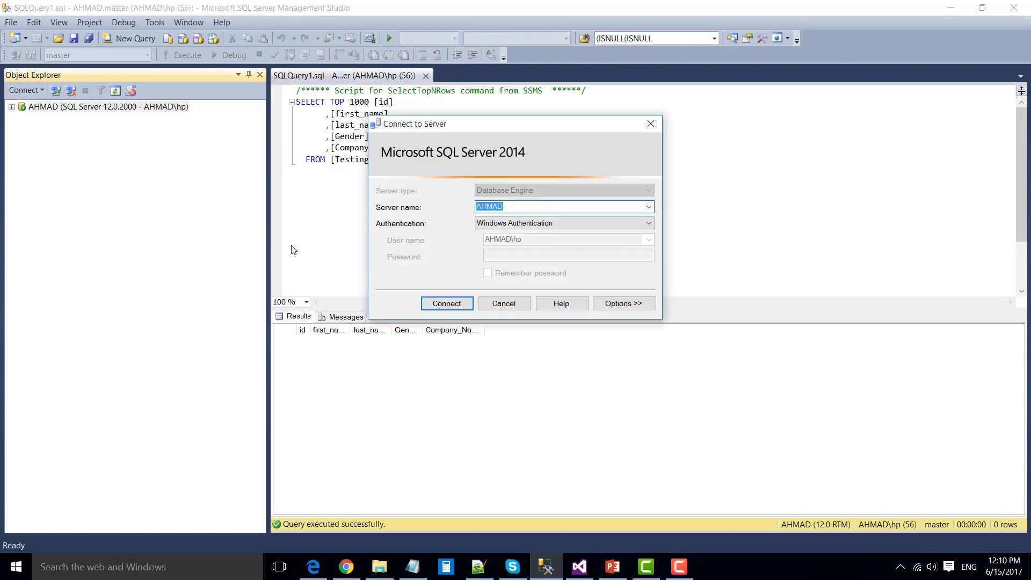
pyautogui.press('End')
pyautogui.write('\\sql2016')
pyautogui.press('Return')
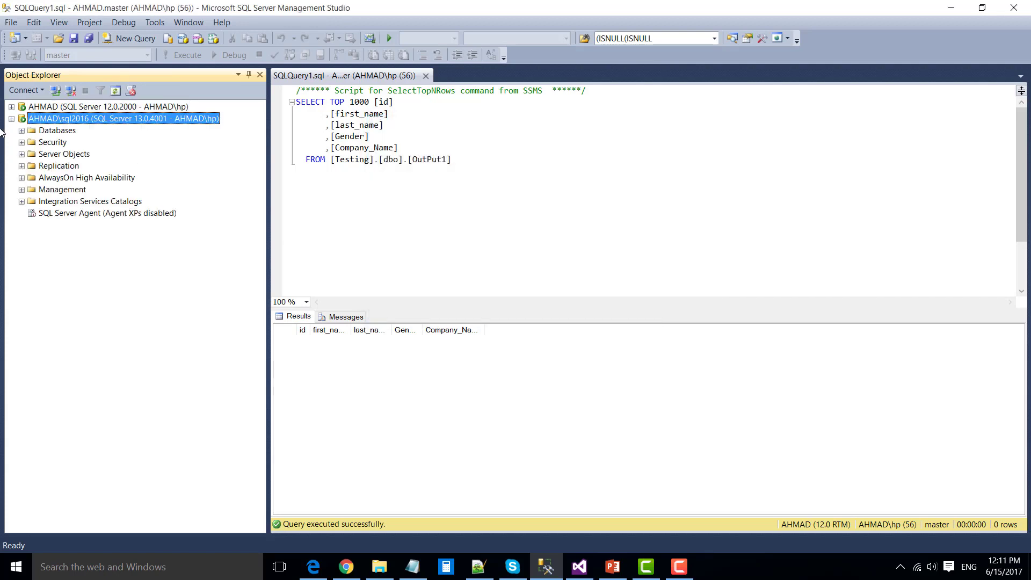
# Step: Examine the existing tables of the Test database on the sql2016 instance
pyautogui.click(22, 131)
pyautogui.click(55, 202)
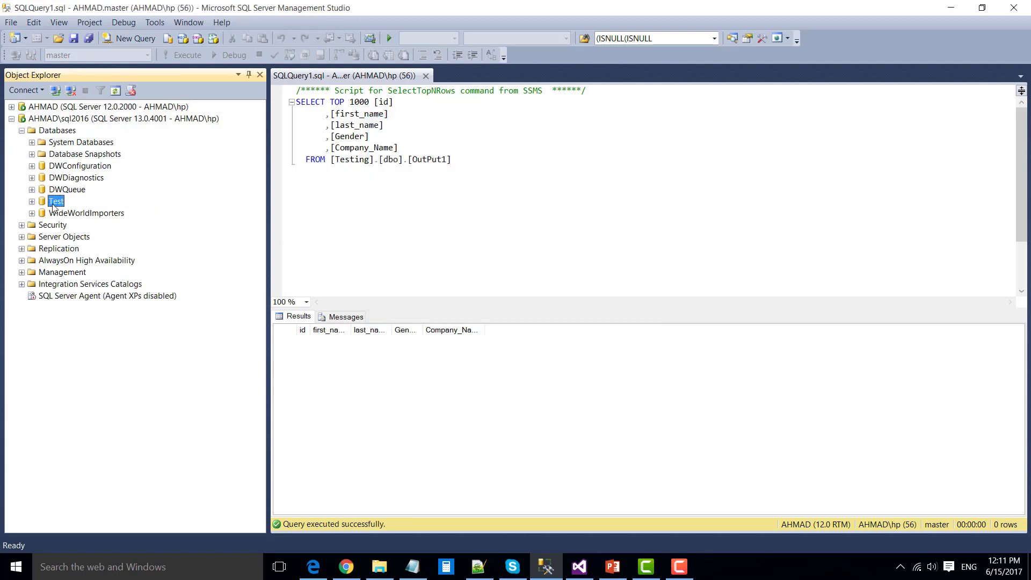
pyautogui.click(32, 201)
pyautogui.click(42, 225)
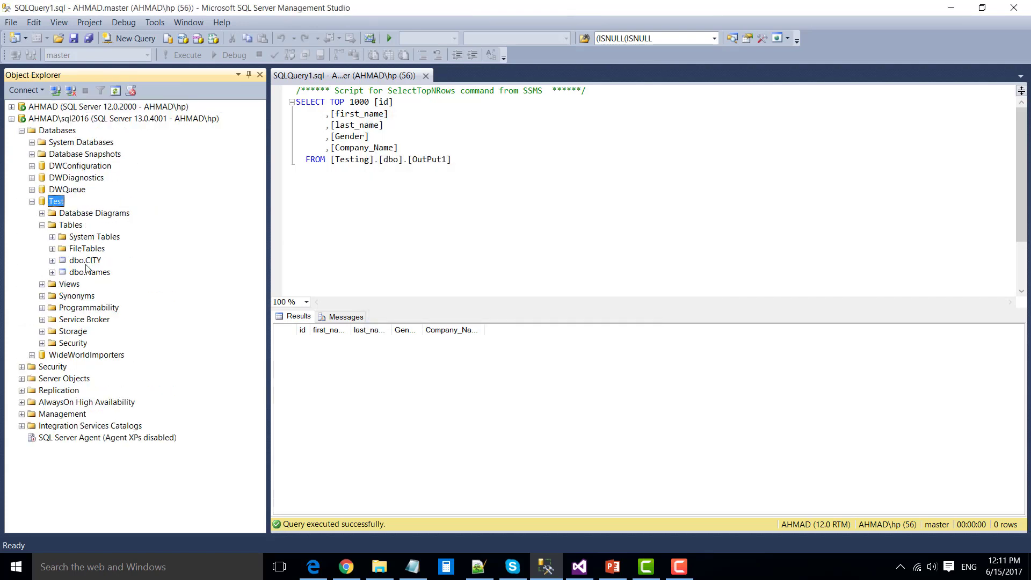
# Step: Back in Visual Studio, create a new destination table named OutPut3 for OLE DB Destination 2
pyautogui.click(583, 566)
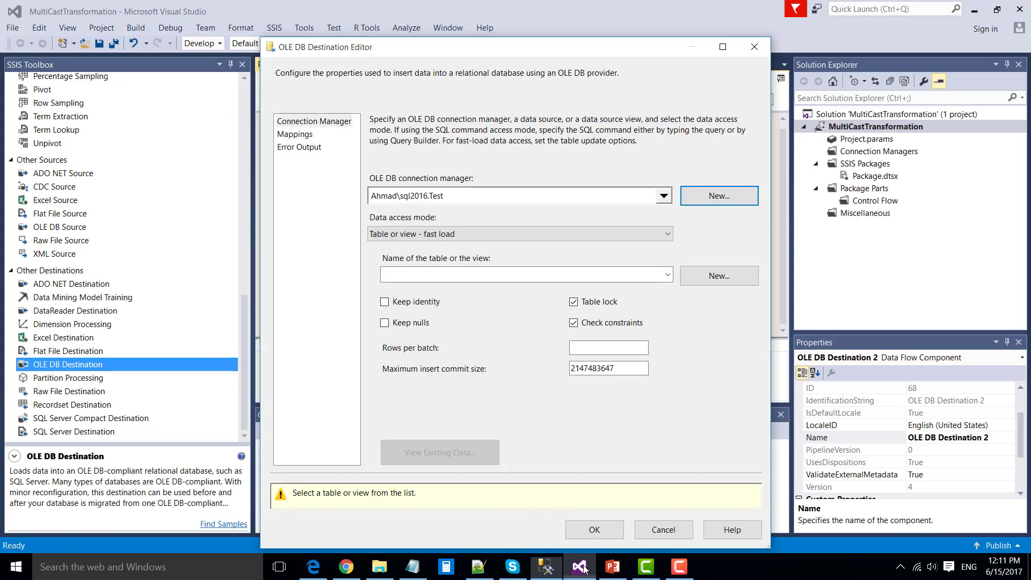
pyautogui.click(719, 277)
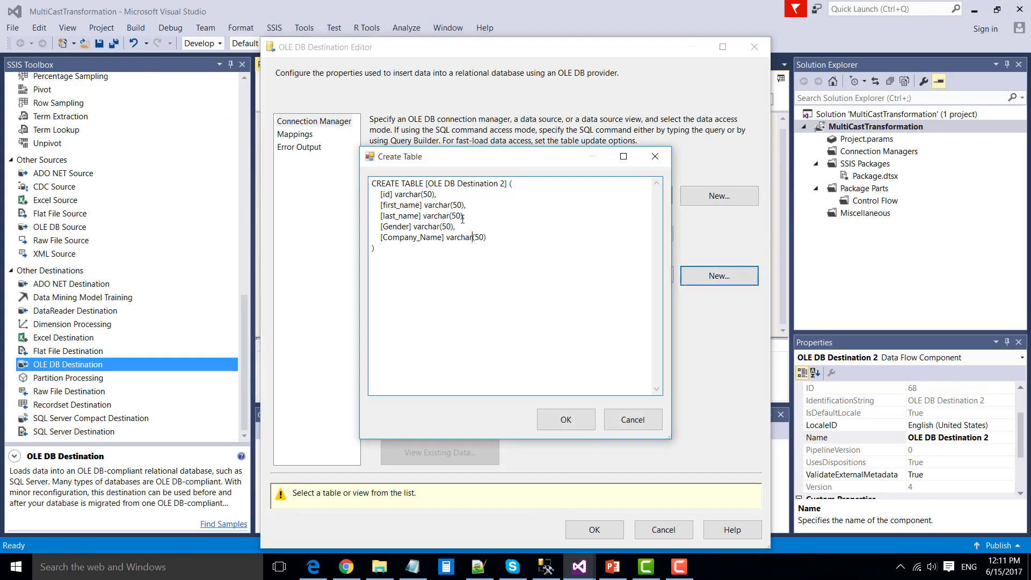
pyautogui.moveTo(428, 184); pyautogui.dragTo(505, 185)
pyautogui.write('OutPut3')
pyautogui.click(564, 419)
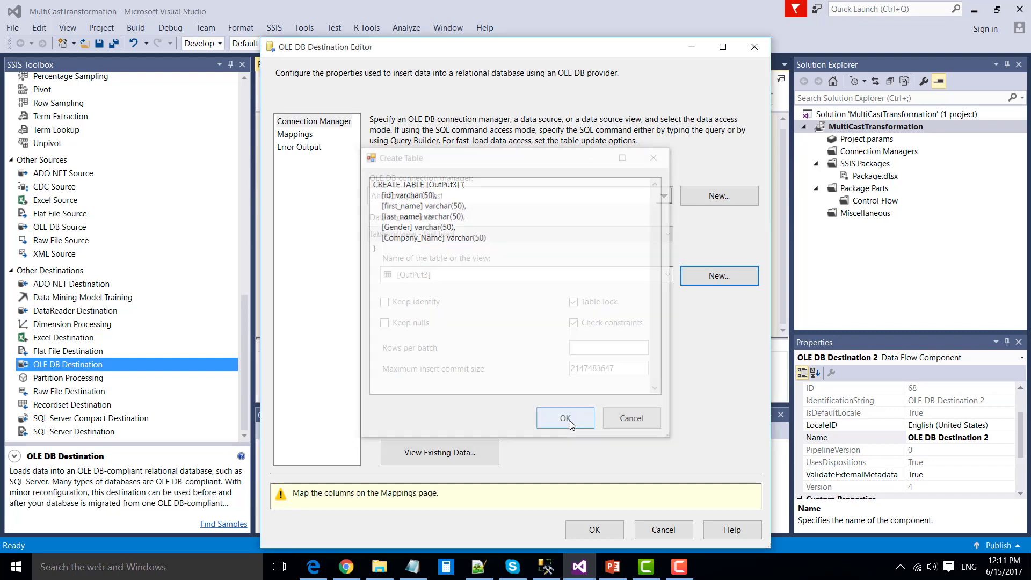
# Step: Review the column mappings between the Multicast input and the OutPut3 table and accept OLE DB Destination 2's settings
pyautogui.click(295, 135)
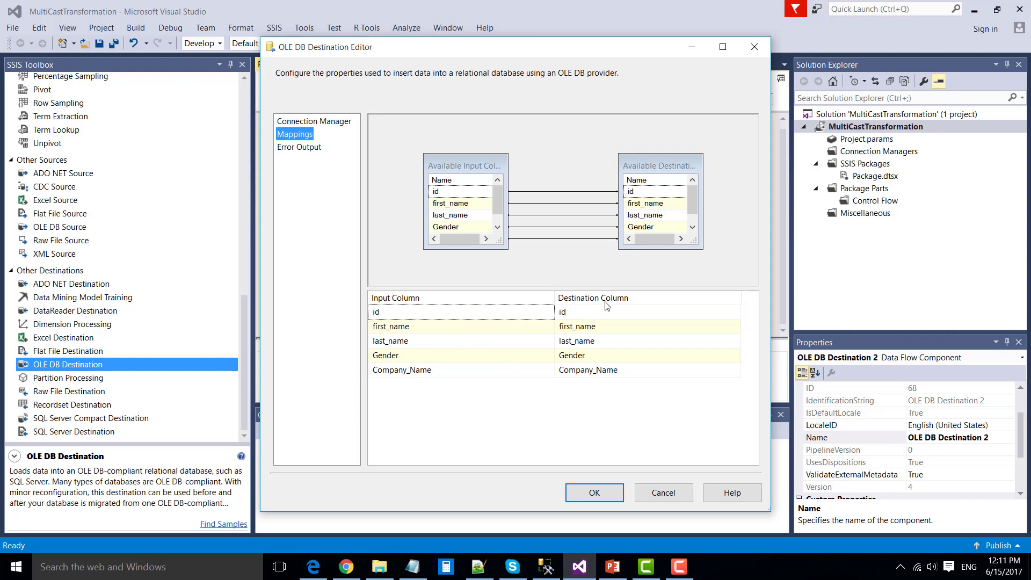
pyautogui.click(591, 498)
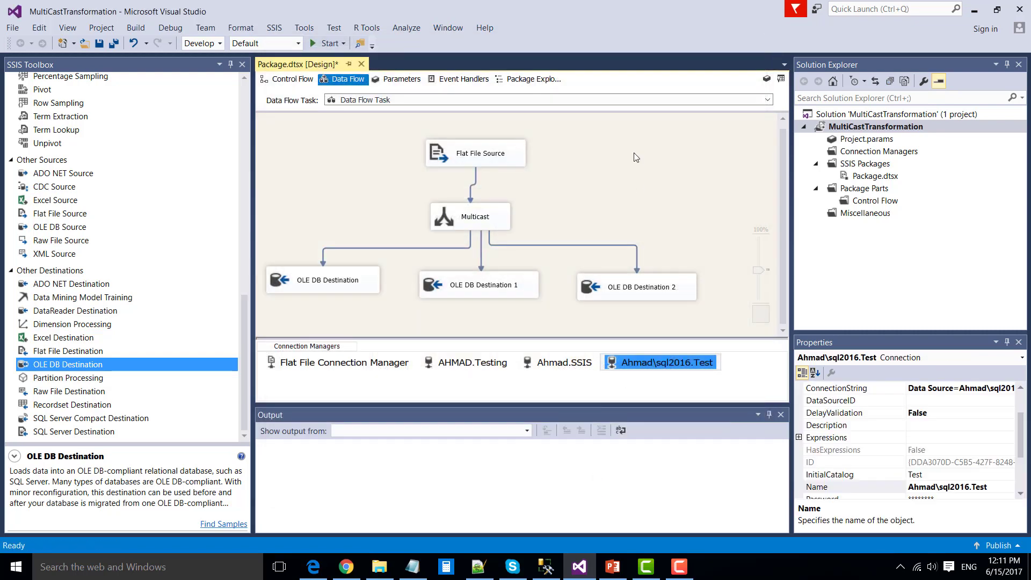
pyautogui.click(636, 157)
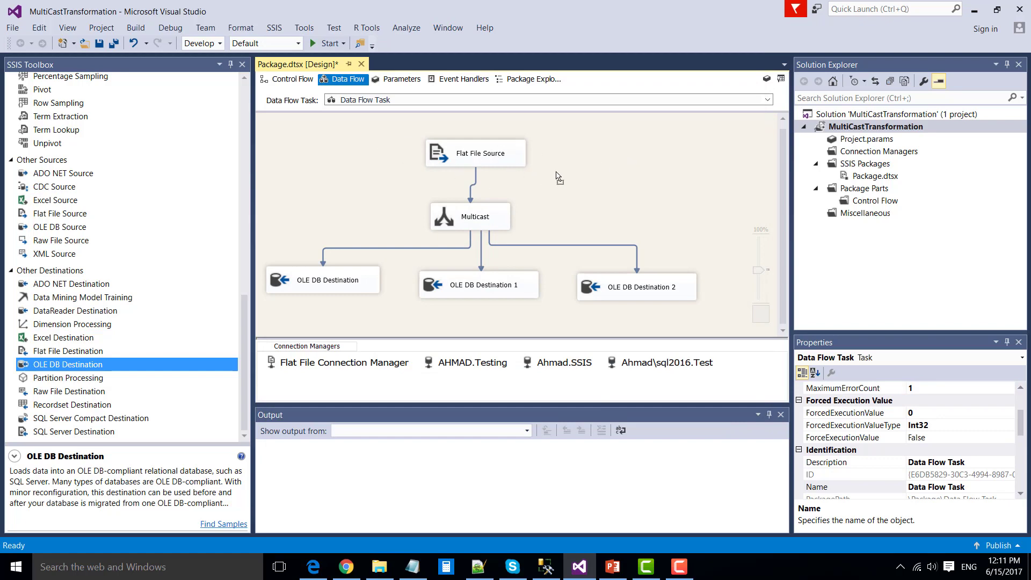
# Step: Move the Multicast transformation slightly up so it sits directly beneath the Flat File Source
pyautogui.click(510, 158)
pyautogui.click(475, 224)
pyautogui.moveTo(474, 220); pyautogui.dragTo(480, 210)
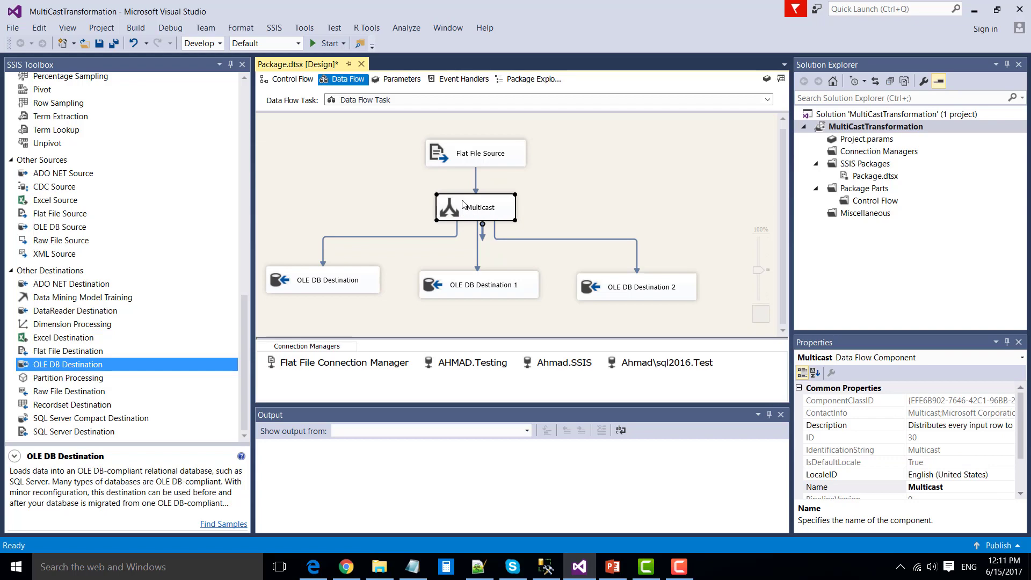
pyautogui.click(350, 285)
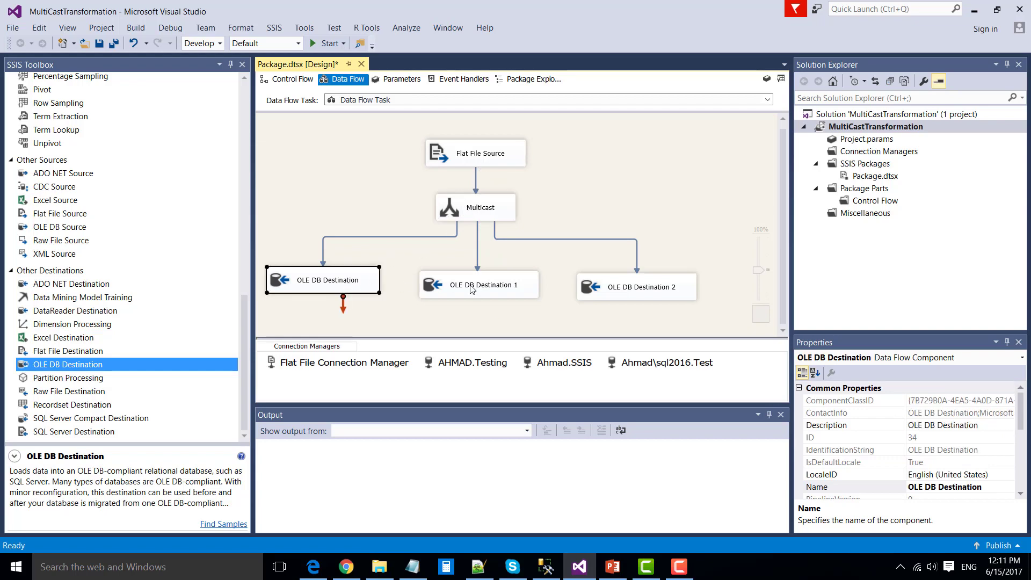
pyautogui.click(472, 288)
pyautogui.click(623, 286)
pyautogui.click(337, 288)
pyautogui.click(306, 283)
pyautogui.click(466, 291)
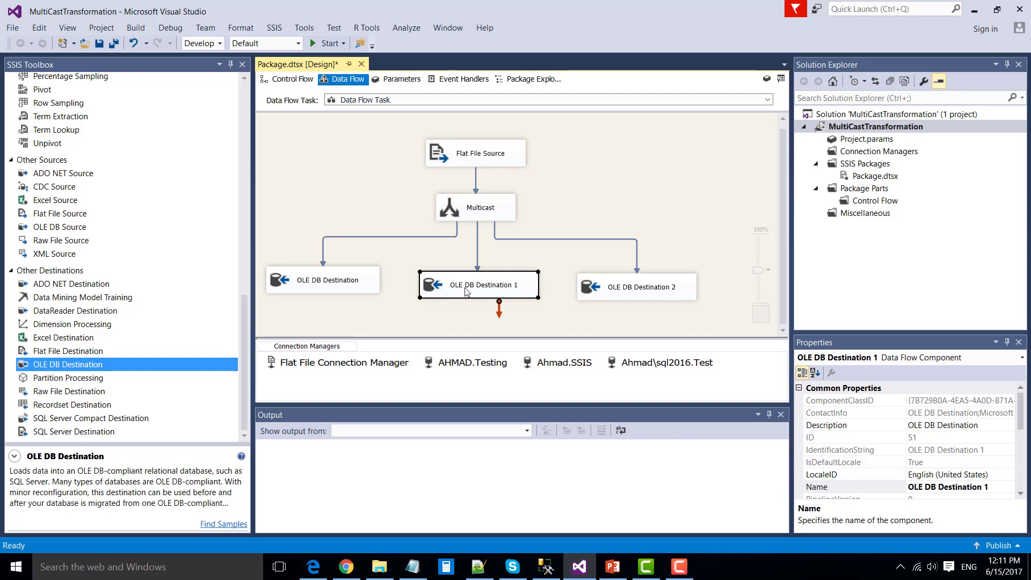
pyautogui.click(616, 295)
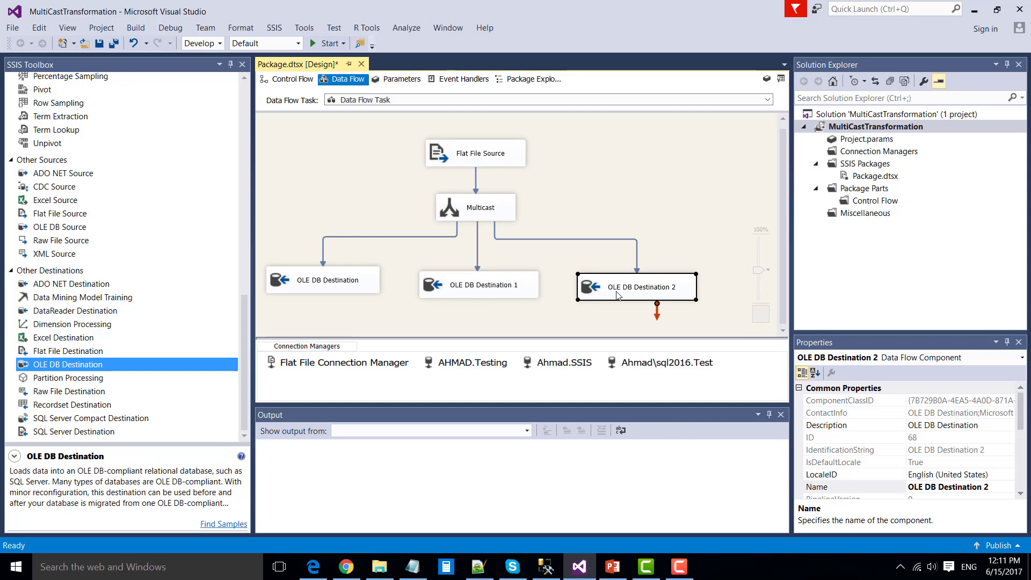
# Step: Run the package to load the flat file rows through the Multicast into all three OLE DB destinations
pyautogui.click(651, 190)
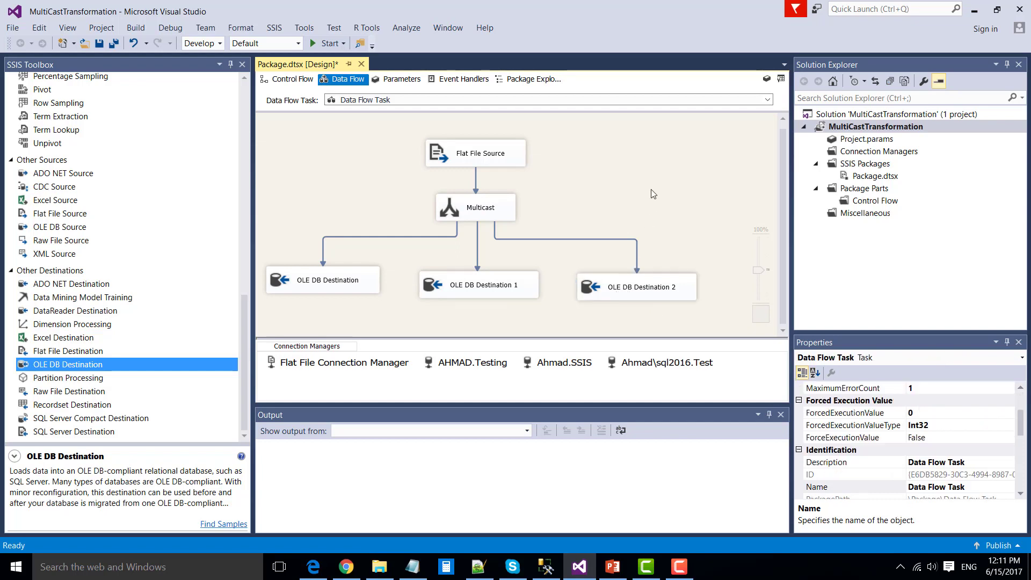
pyautogui.click(329, 44)
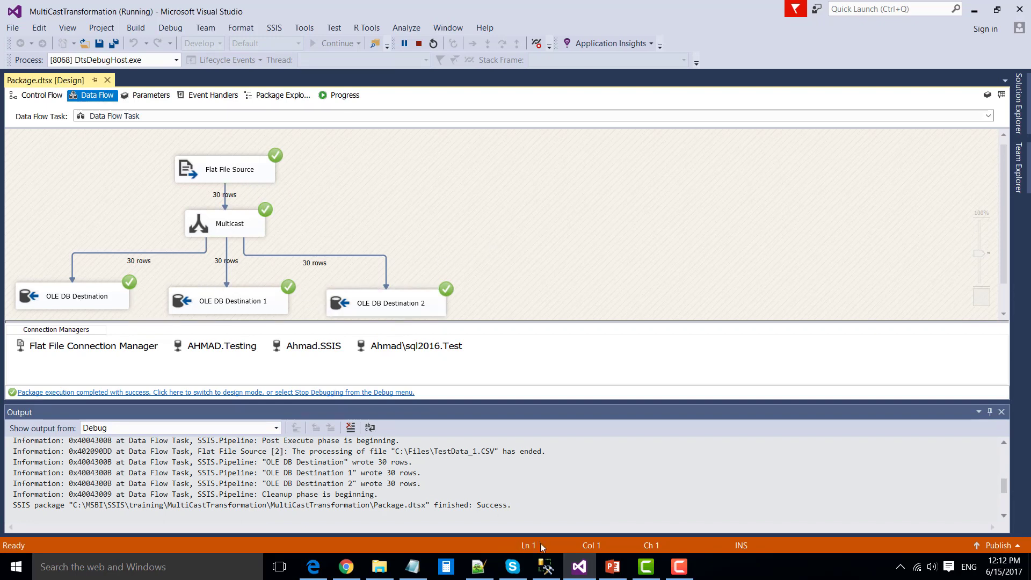
# Step: Switch to SQL Server Management Studio and refresh the tables of the Test database on the sql2016 instance
pyautogui.click(546, 567)
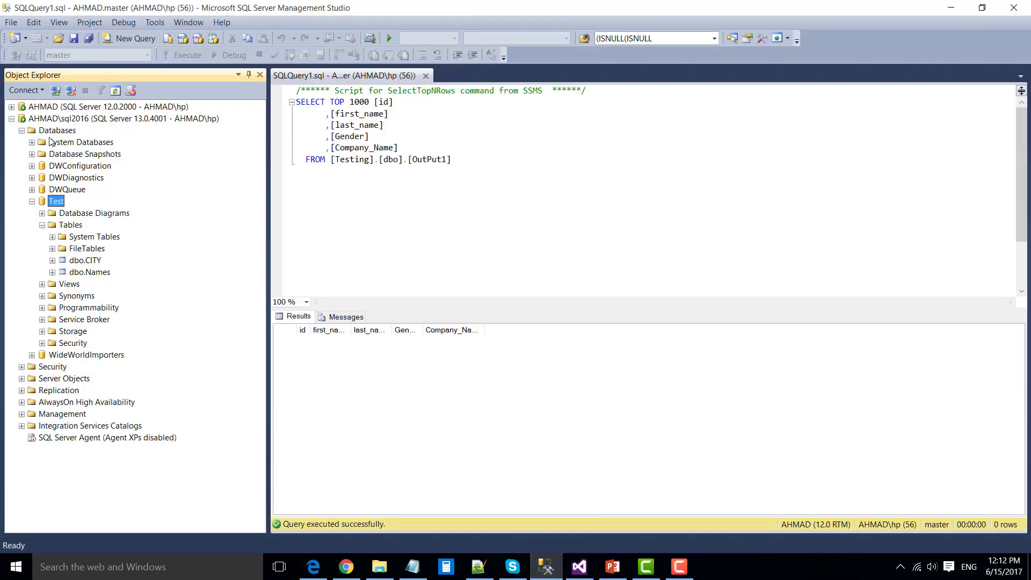
pyautogui.rightClick(69, 227)
pyautogui.click(107, 297)
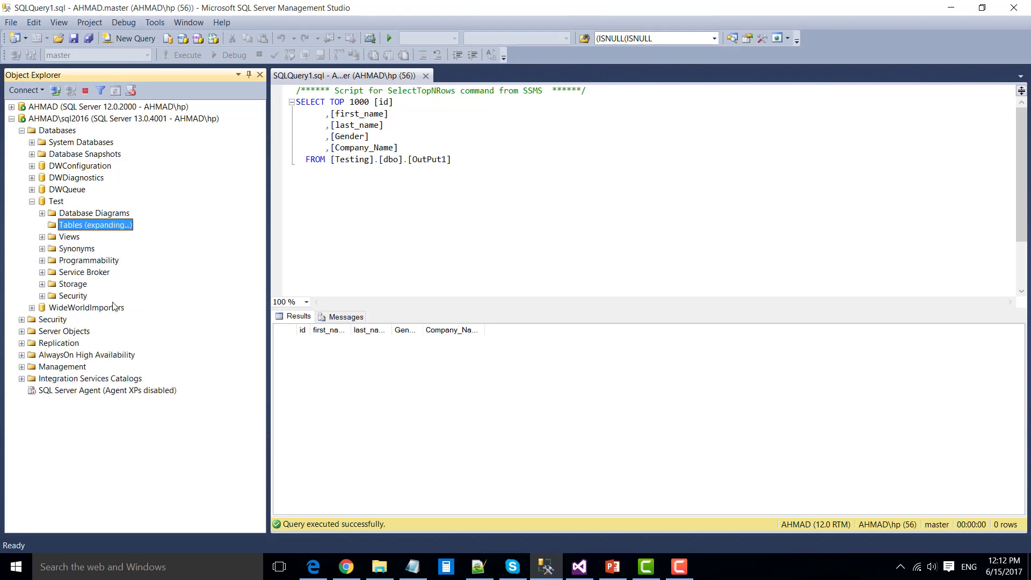
# Step: Query the top 1000 rows of dbo.OutPut3 in the Test database and look through the loaded records
pyautogui.click(94, 285)
pyautogui.rightClick(102, 288)
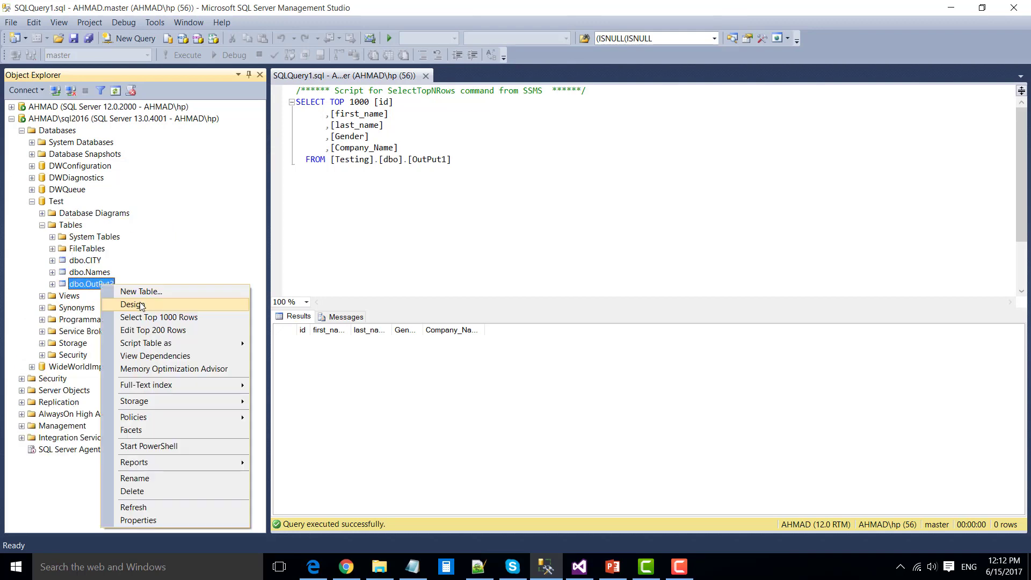
pyautogui.click(186, 320)
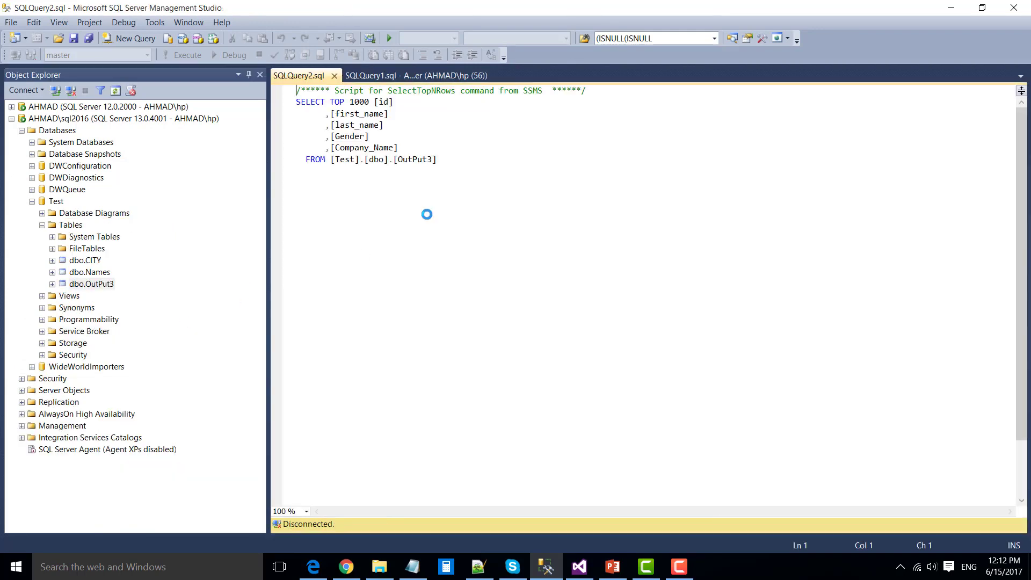
pyautogui.click(423, 379)
pyautogui.scroll(-5, 423, 379)
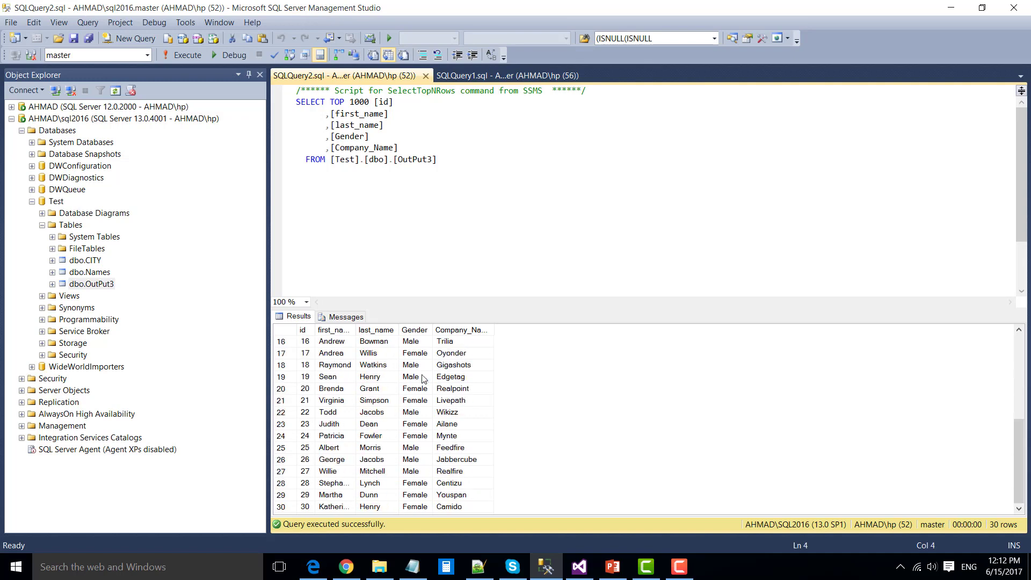
pyautogui.scroll(5, 424, 378)
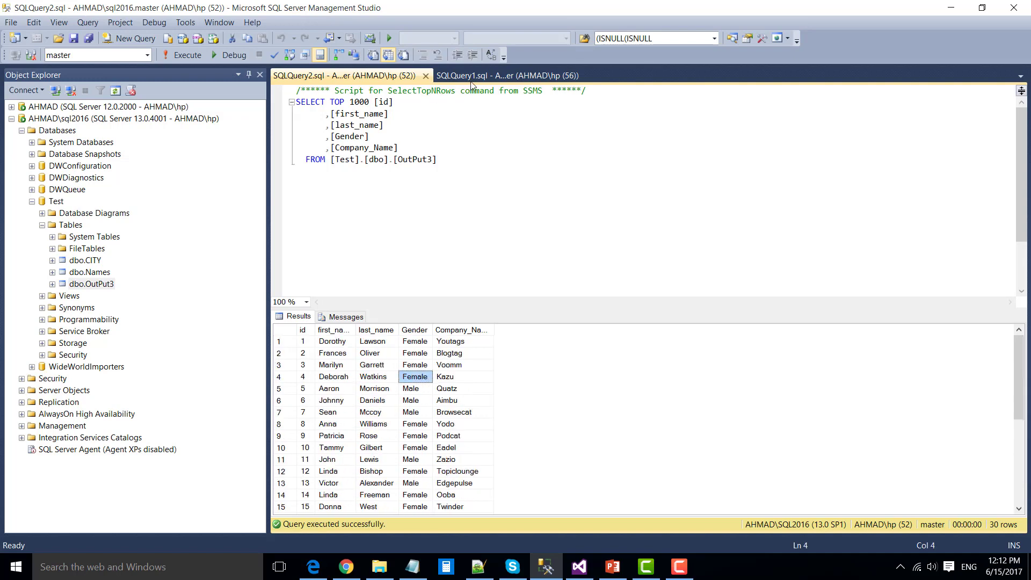
# Step: Expand the SQL Server 12.0 instance and refresh the tables of its SSIS database
pyautogui.click(12, 107)
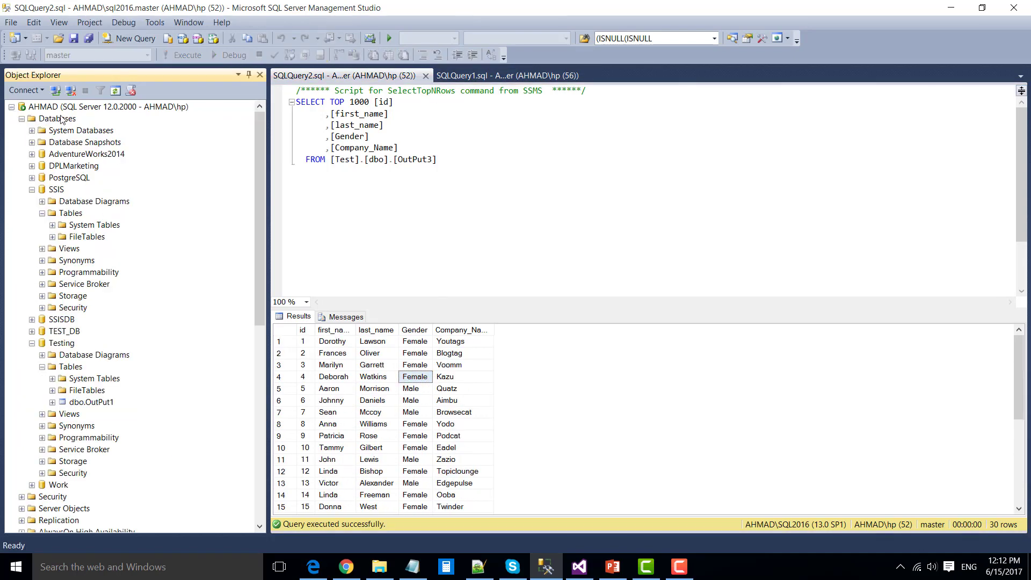
pyautogui.rightClick(75, 215)
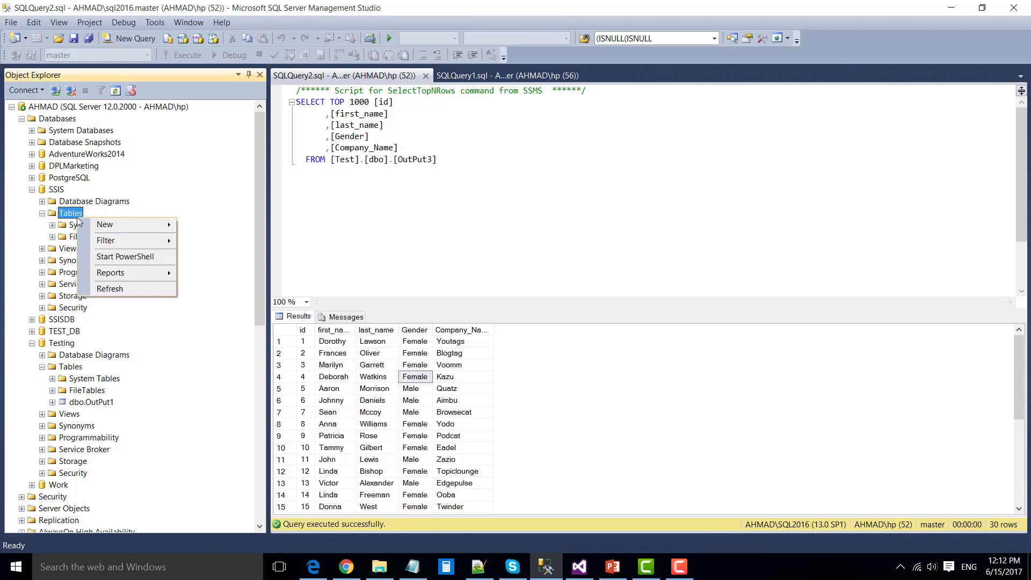
pyautogui.click(117, 290)
# Step: Query the top 1000 rows of dbo.OutPut2 in the SSIS database and look through the loaded records
pyautogui.click(109, 249)
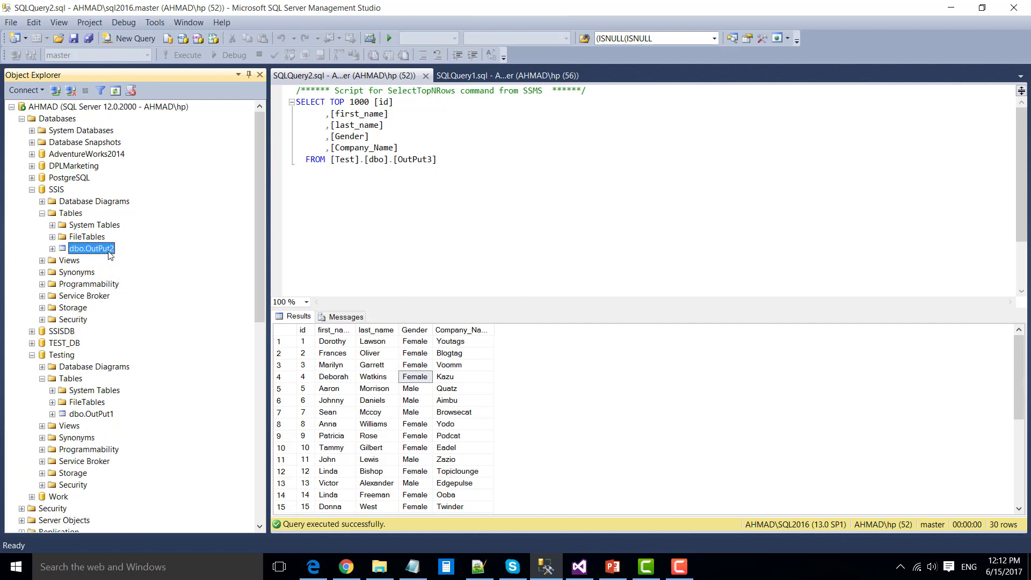
pyautogui.rightClick(109, 249)
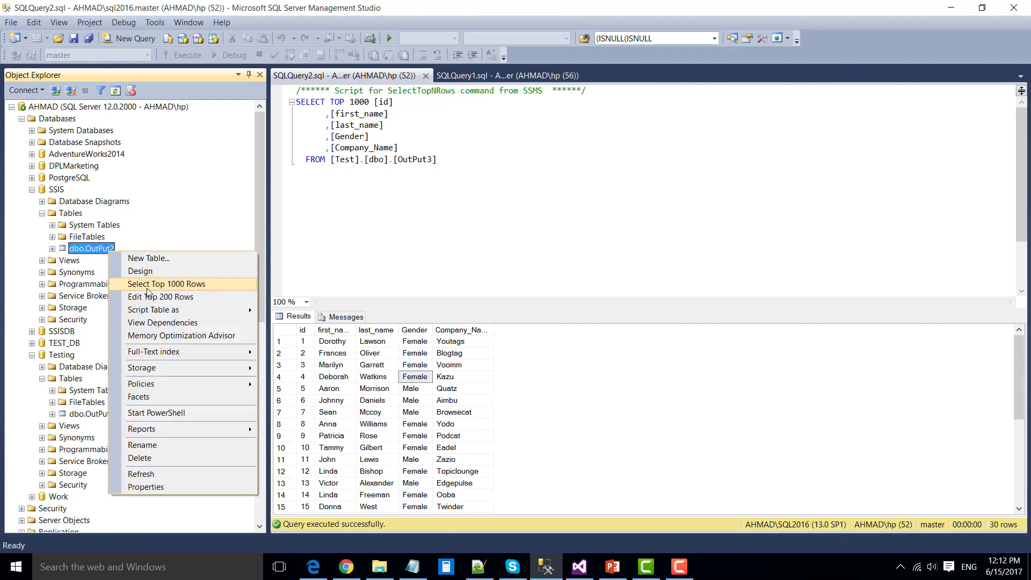
pyautogui.click(187, 284)
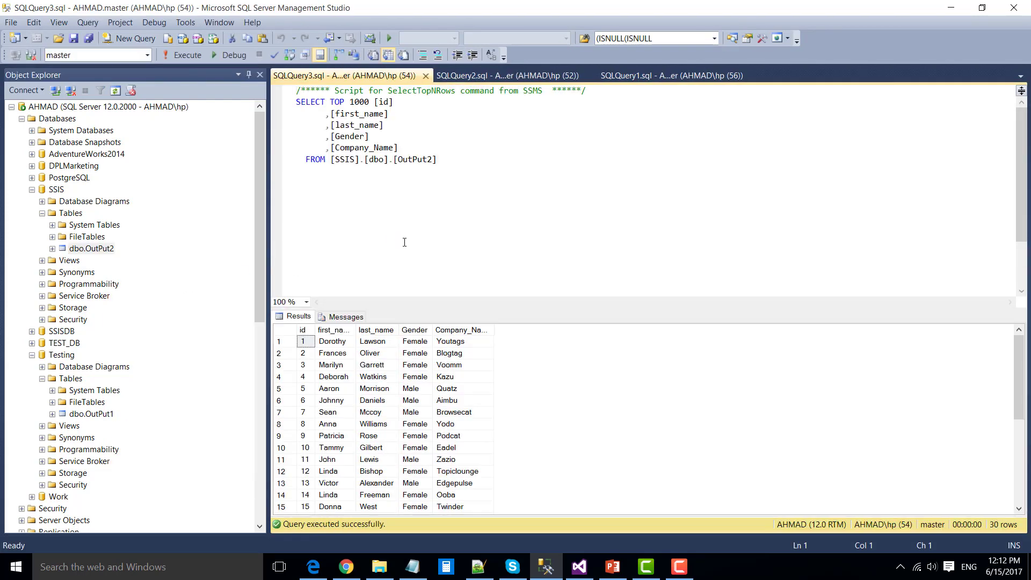
pyautogui.click(442, 411)
pyautogui.scroll(-5, 441, 414)
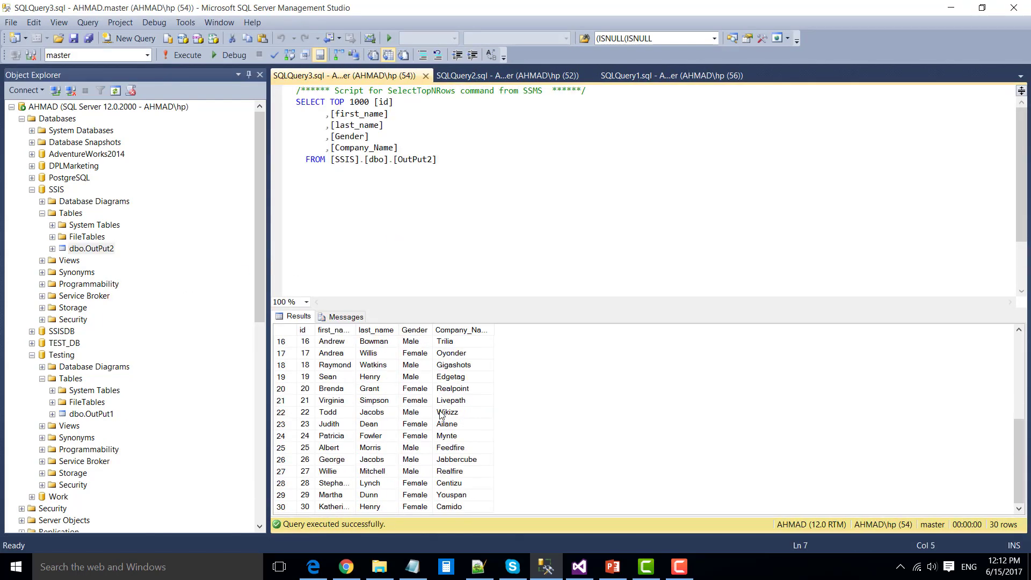
# Step: Rerun the existing SQLQuery1 query on OutPut1 in the Testing database and look through the loaded records
pyautogui.click(672, 76)
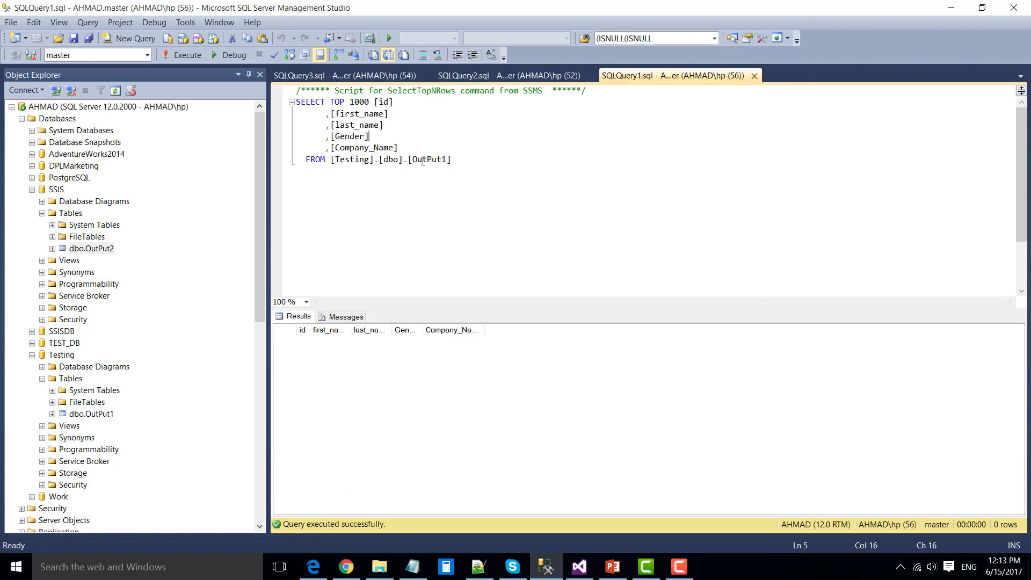
pyautogui.click(462, 160)
pyautogui.moveTo(329, 159); pyautogui.dragTo(452, 160)
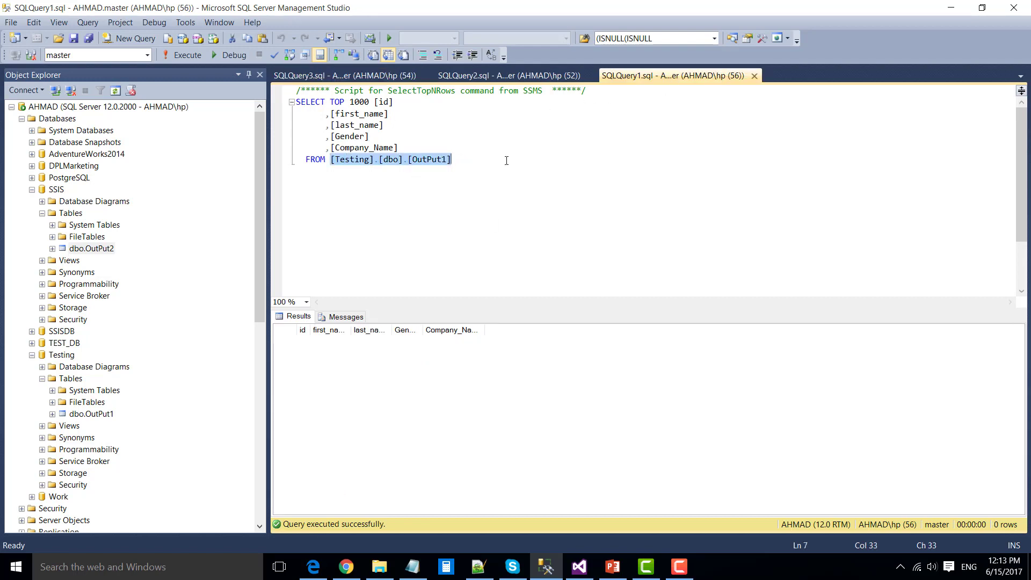
pyautogui.click(493, 167)
pyautogui.click(191, 57)
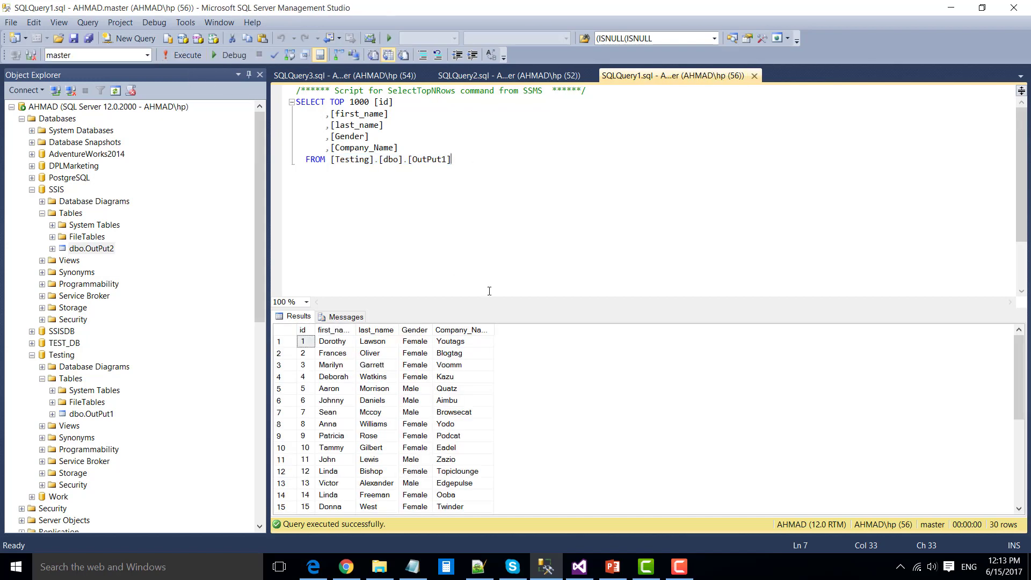
pyautogui.scroll(-5, 441, 424)
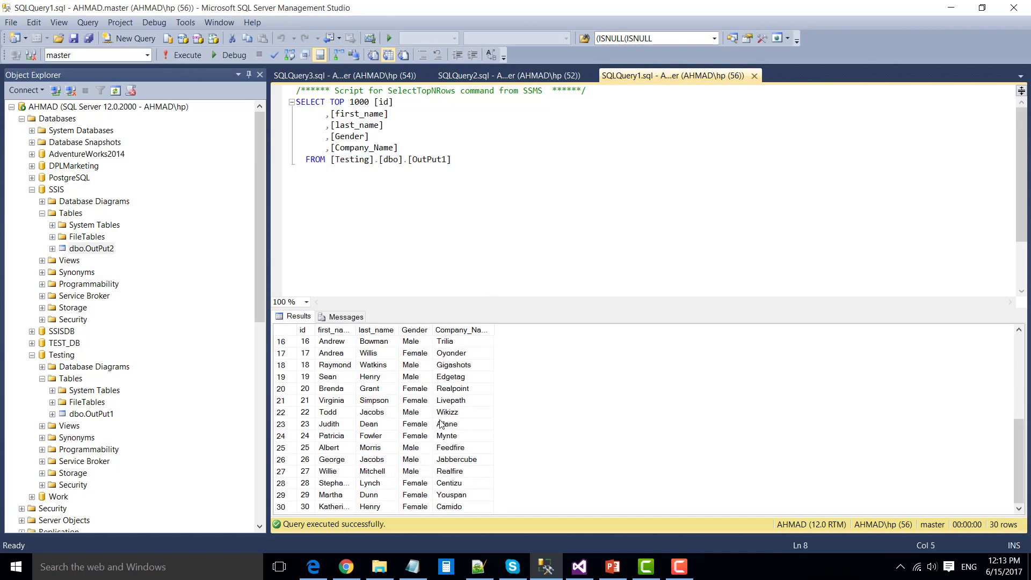